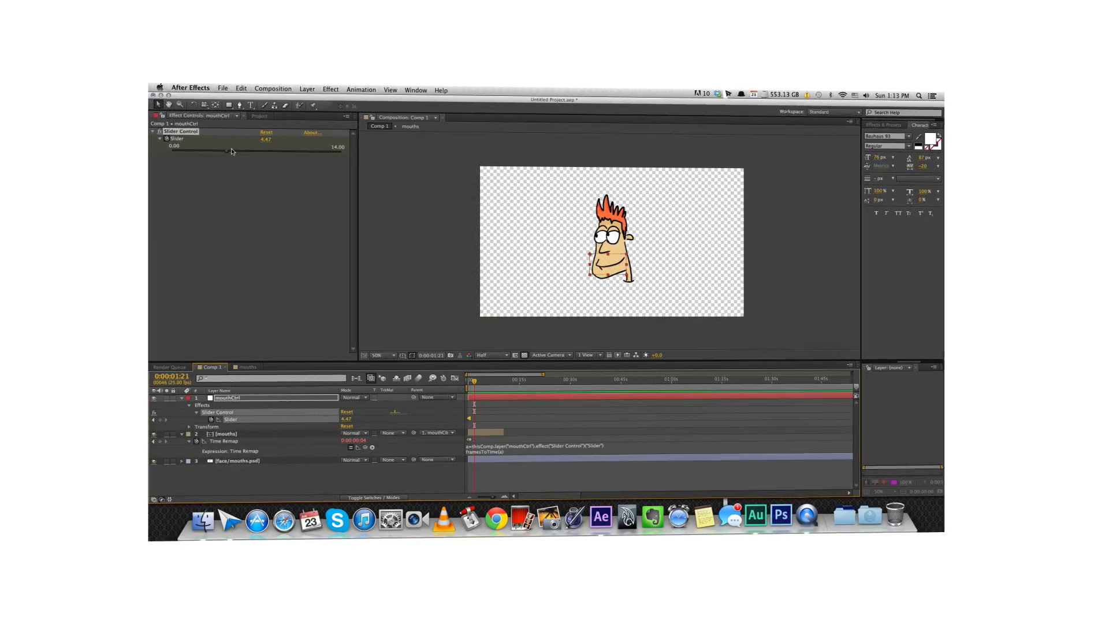
Turn off the other layer eye icons so only the face and closed M mouth show.
drag(231, 150, 304, 151)
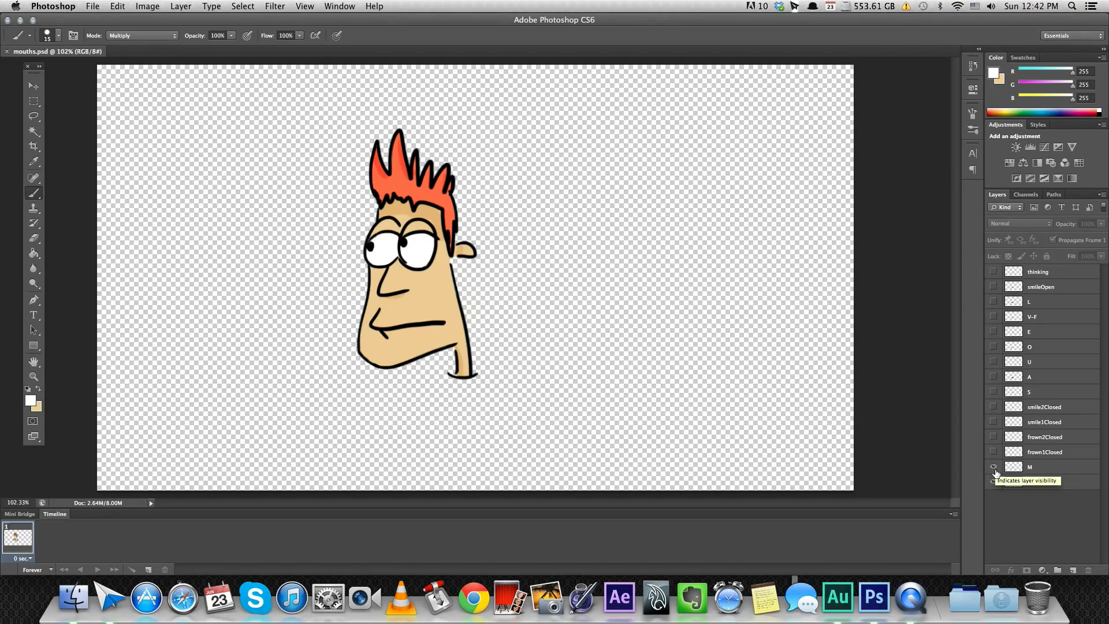
Preview the S, A, U, O, E, V-F and L mouth shapes one at a time.
click(994, 467)
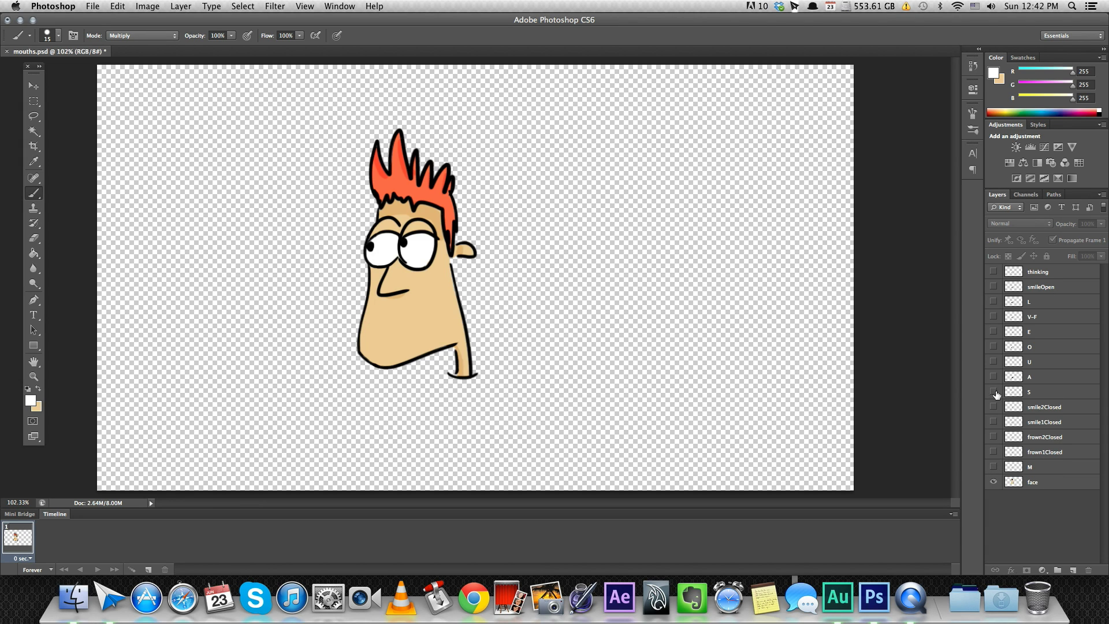
click(995, 392)
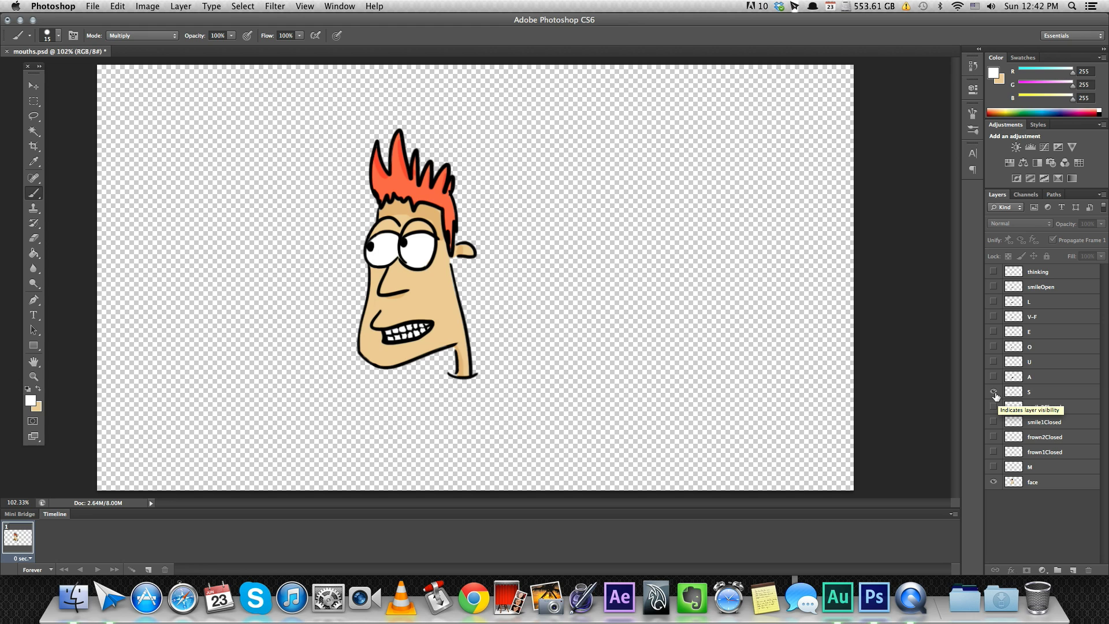
click(994, 391)
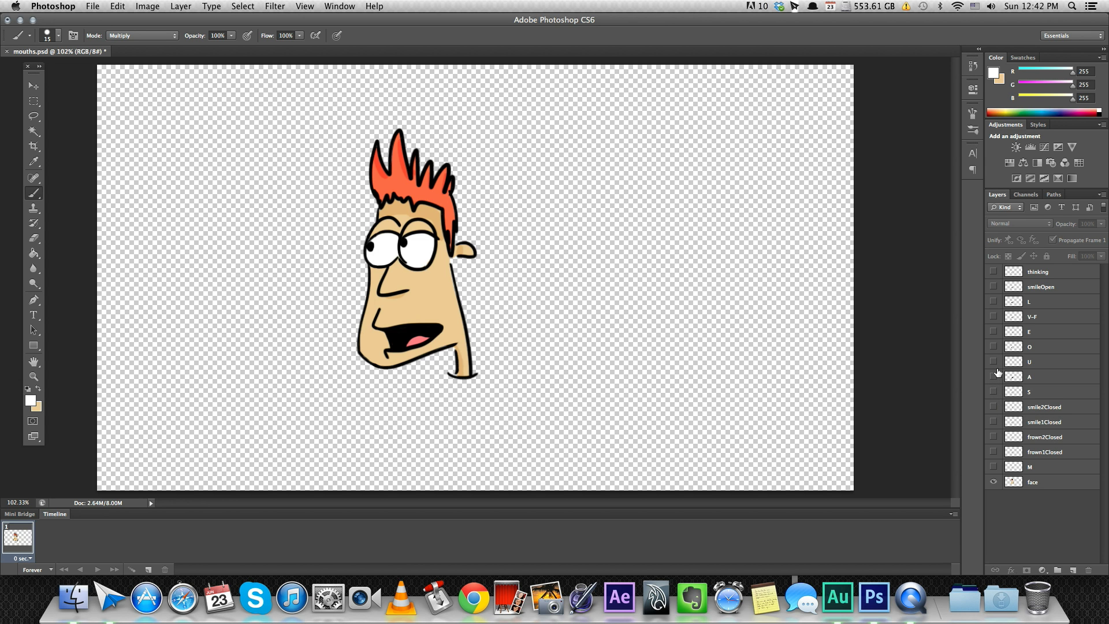
click(994, 377)
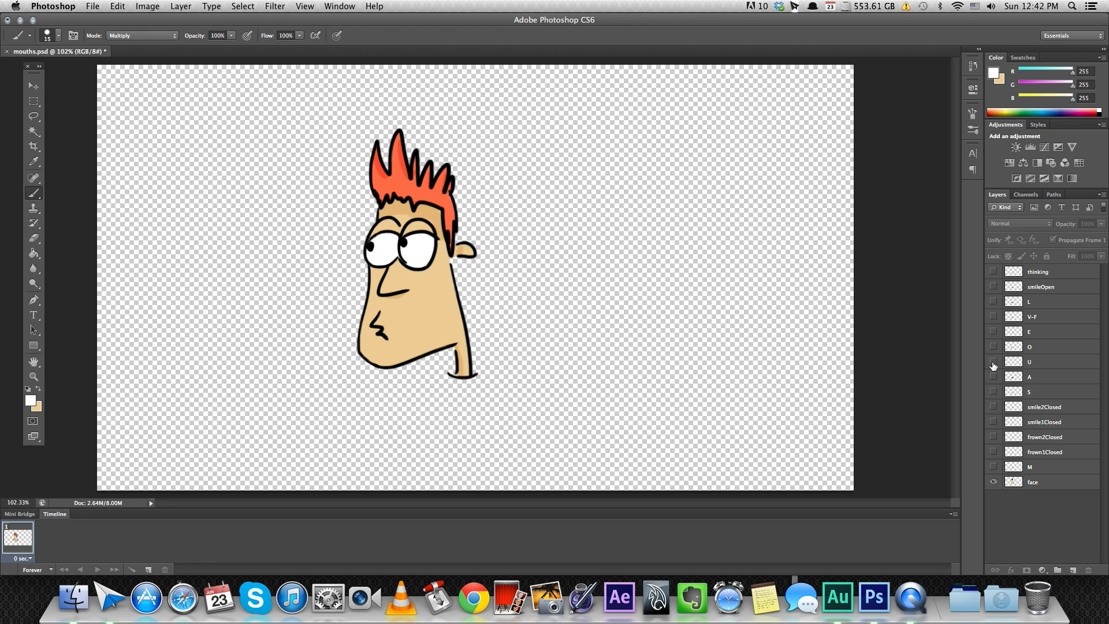
click(994, 361)
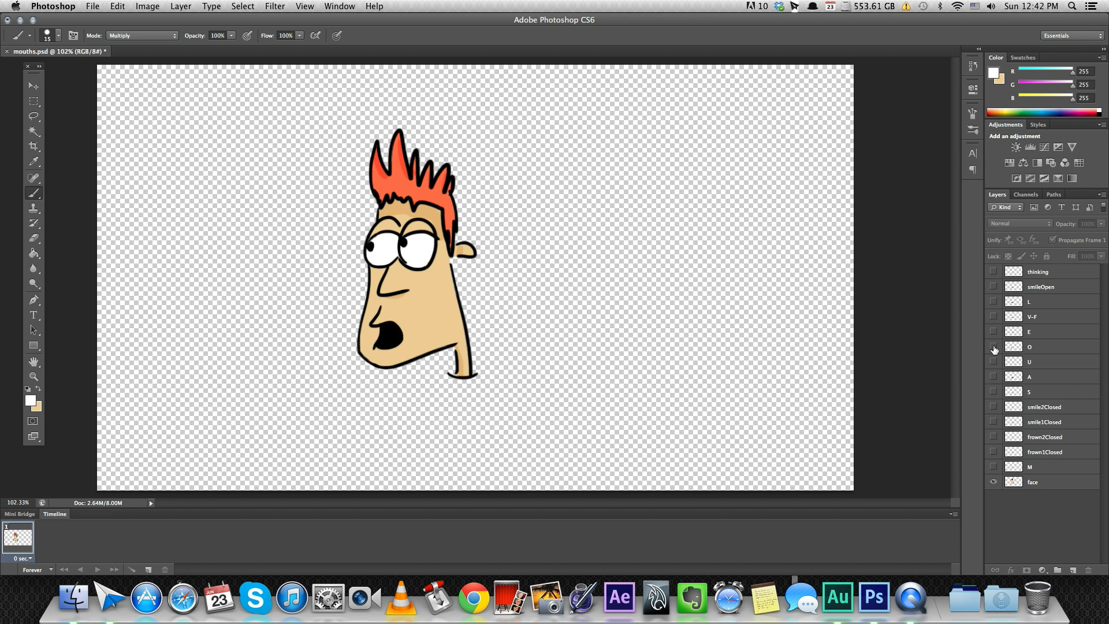
click(994, 347)
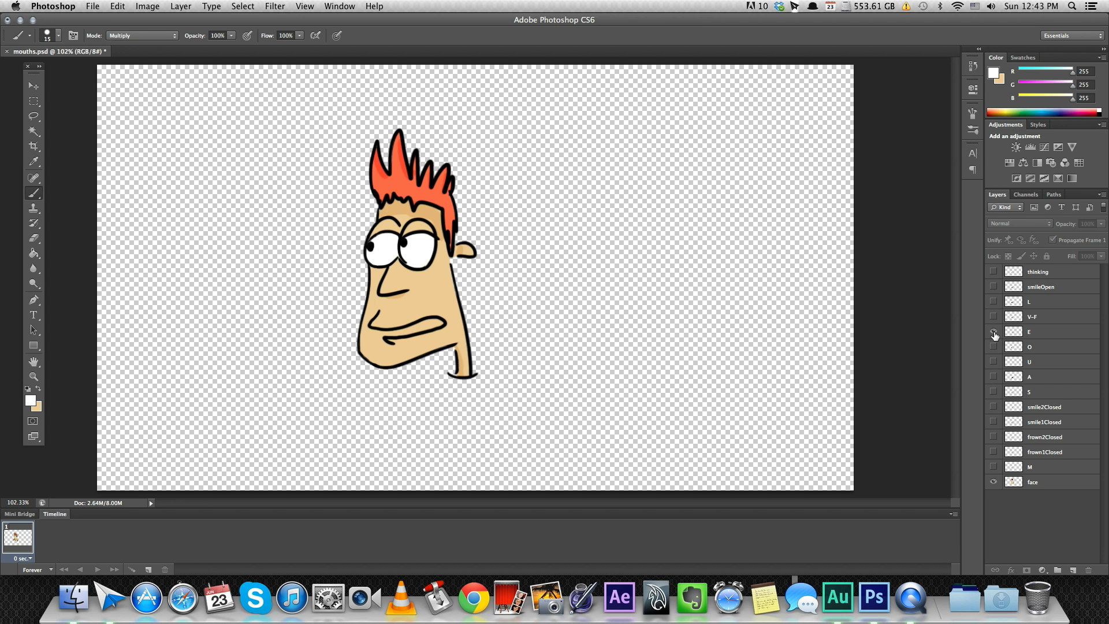
click(993, 331)
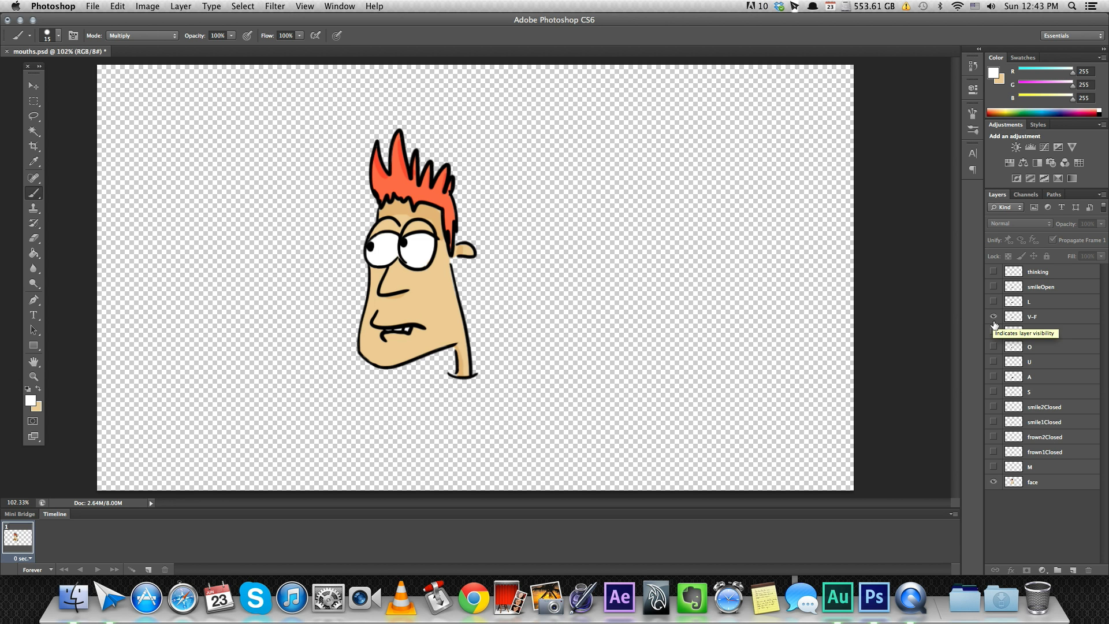
click(993, 316)
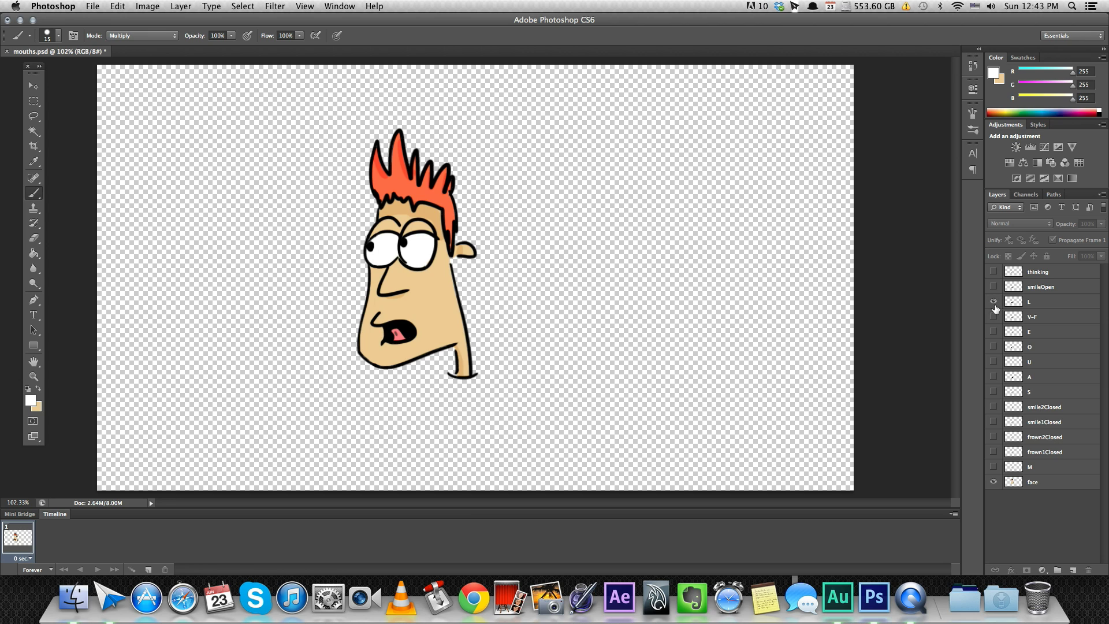
click(994, 302)
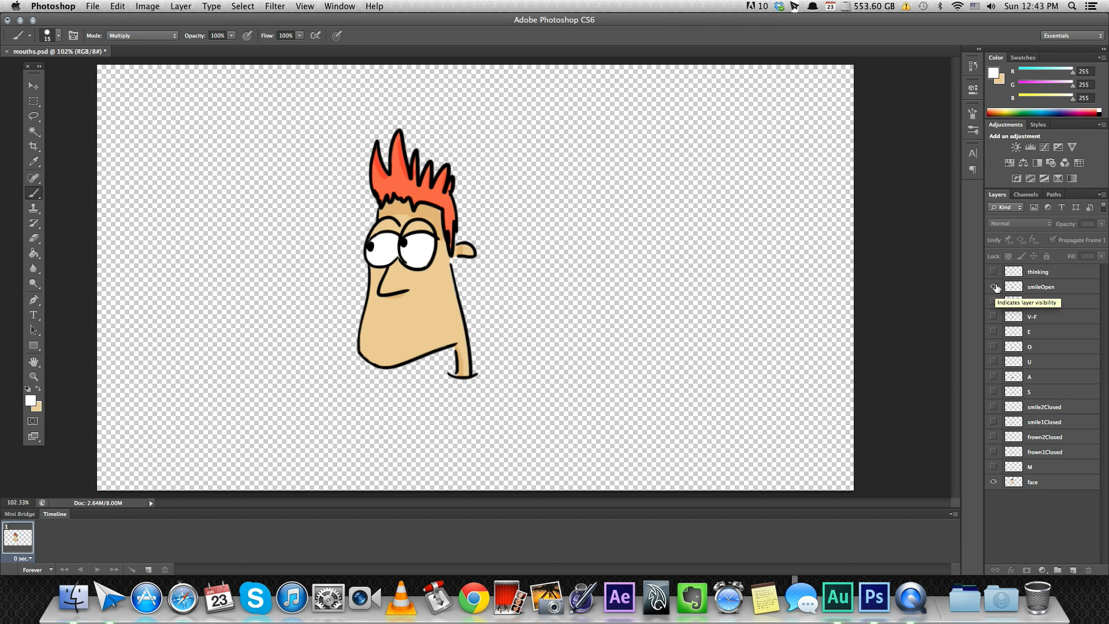
Preview the smileOpen, smile, frown and thinking mouths, then turn on layers M through E.
click(995, 287)
click(994, 287)
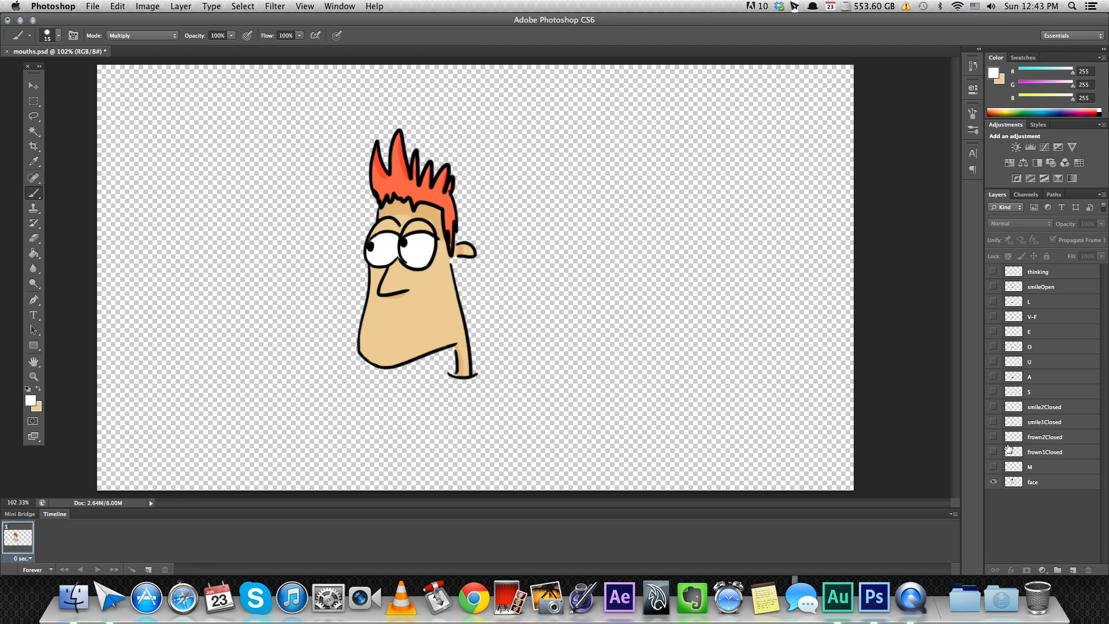
click(995, 422)
click(995, 421)
click(994, 406)
click(995, 452)
click(994, 437)
click(994, 437)
click(993, 271)
click(995, 271)
drag(994, 467, 997, 271)
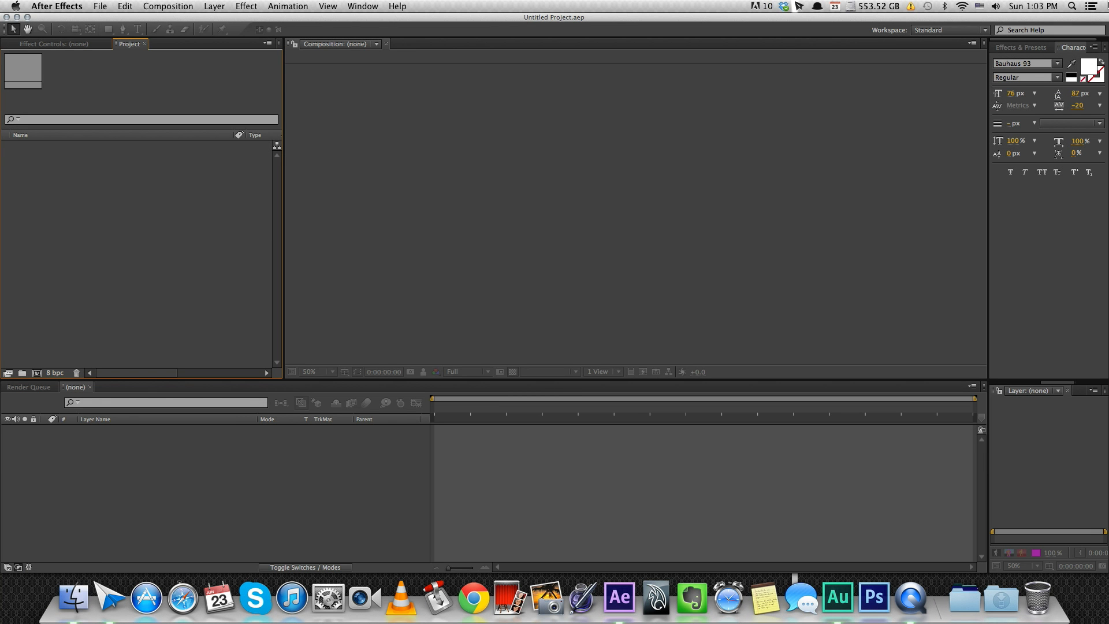
Import mouths.psd as Composition - Retain Layer Sizes, accepting the layer options.
click(101, 6)
mouse_move(113, 144)
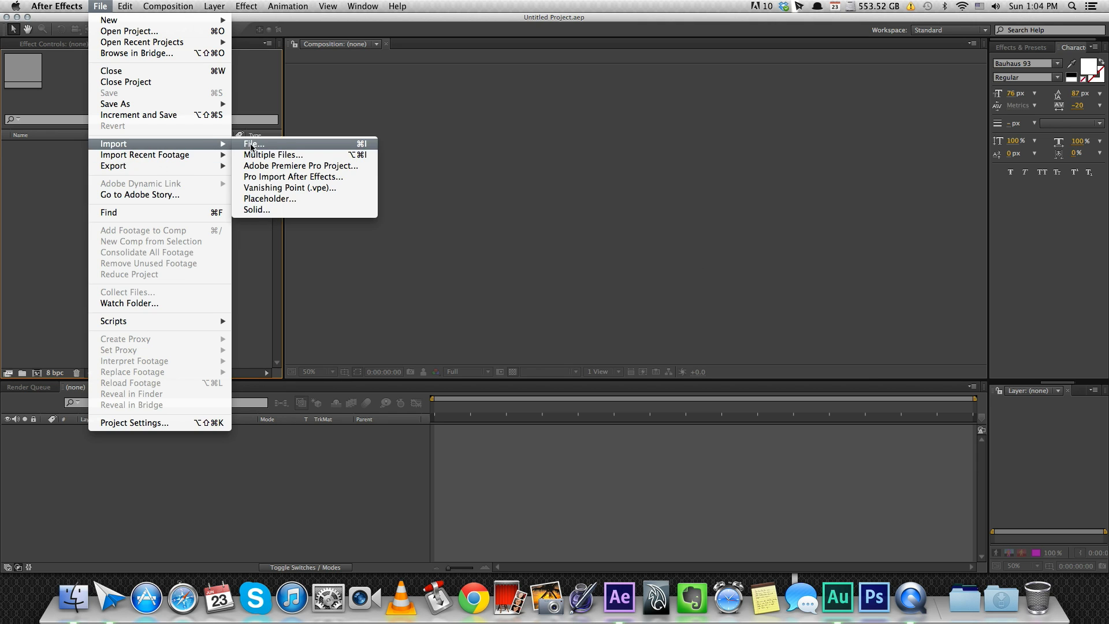
click(253, 145)
click(424, 122)
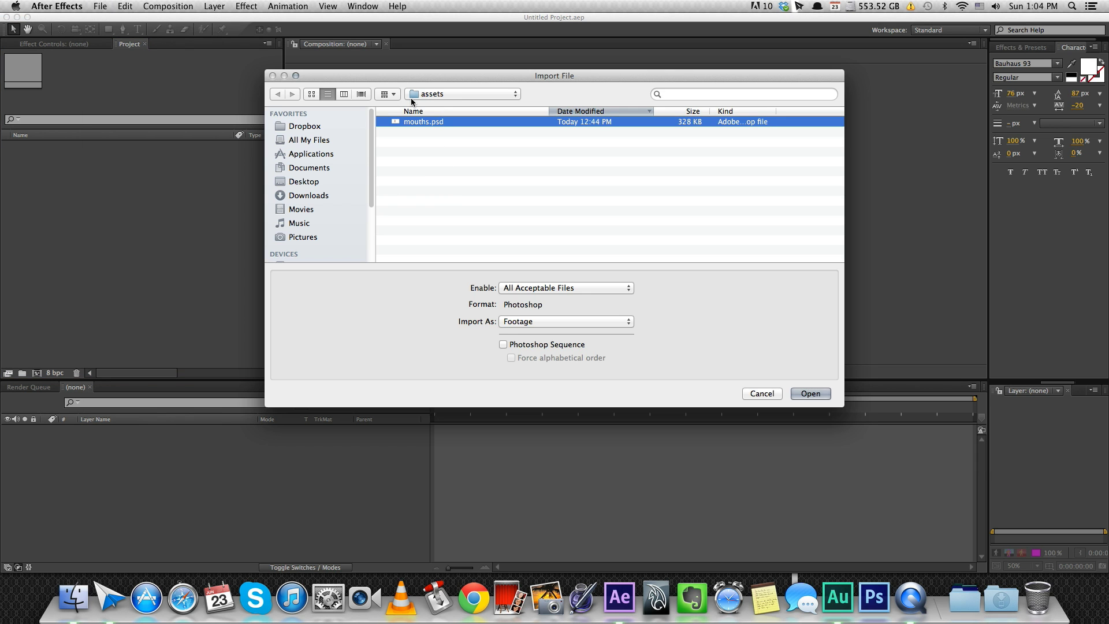
click(543, 325)
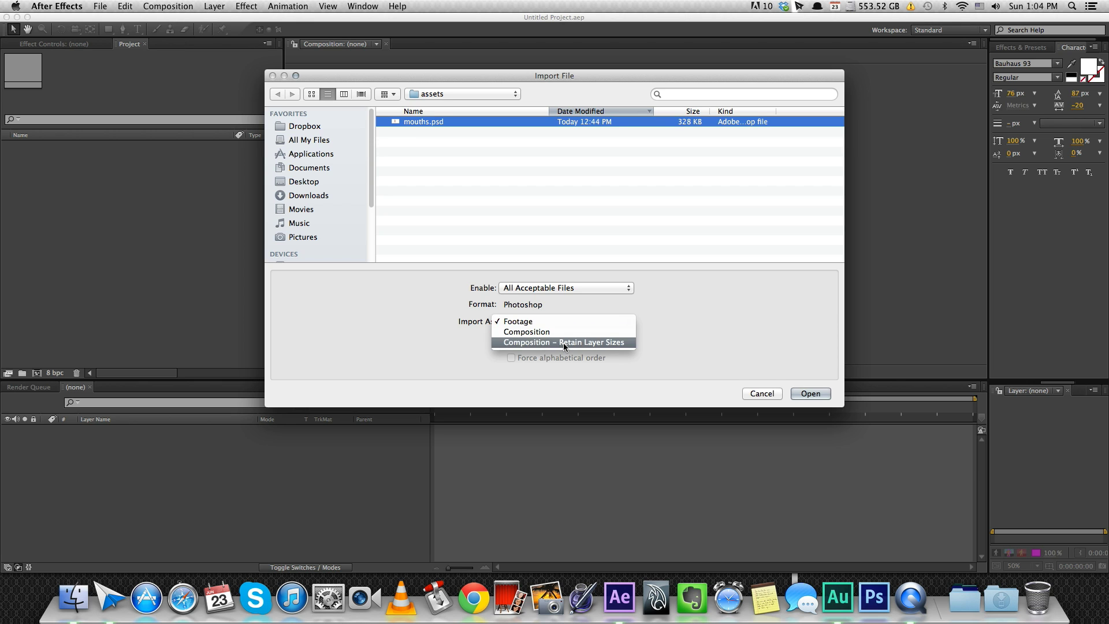
click(563, 342)
click(808, 392)
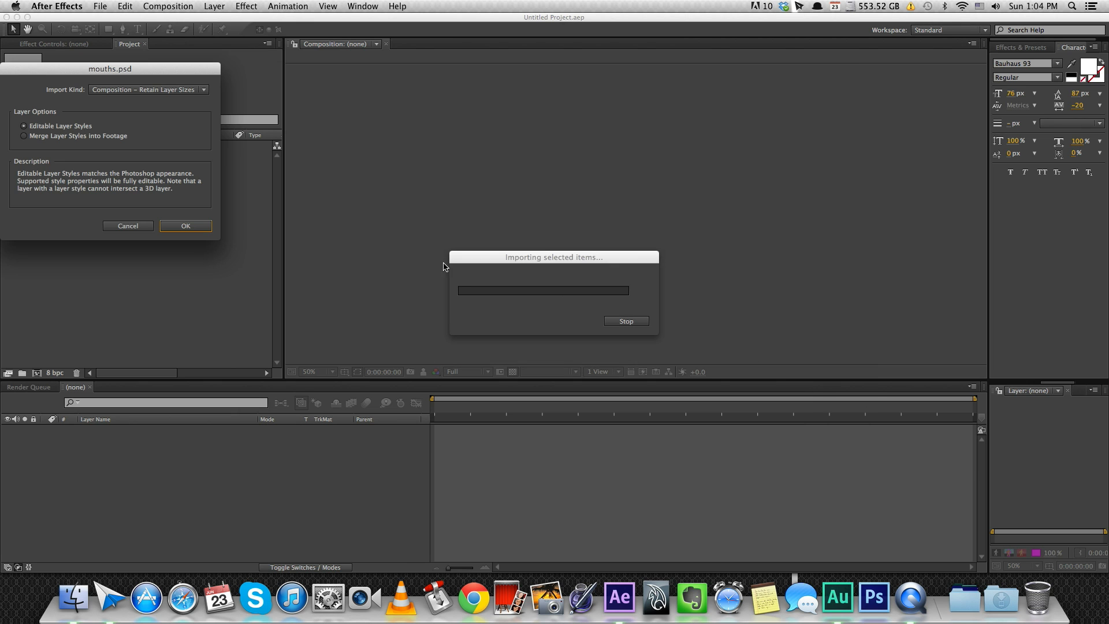
click(196, 222)
click(170, 268)
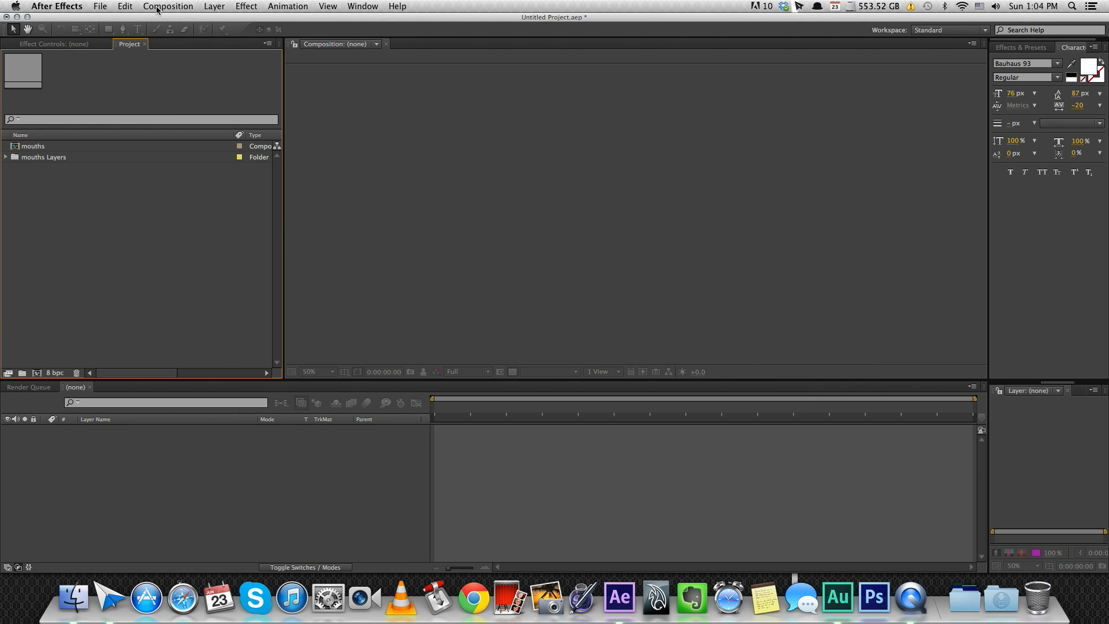
Create Comp 1 with default settings and open the mouths composition.
click(168, 6)
click(177, 20)
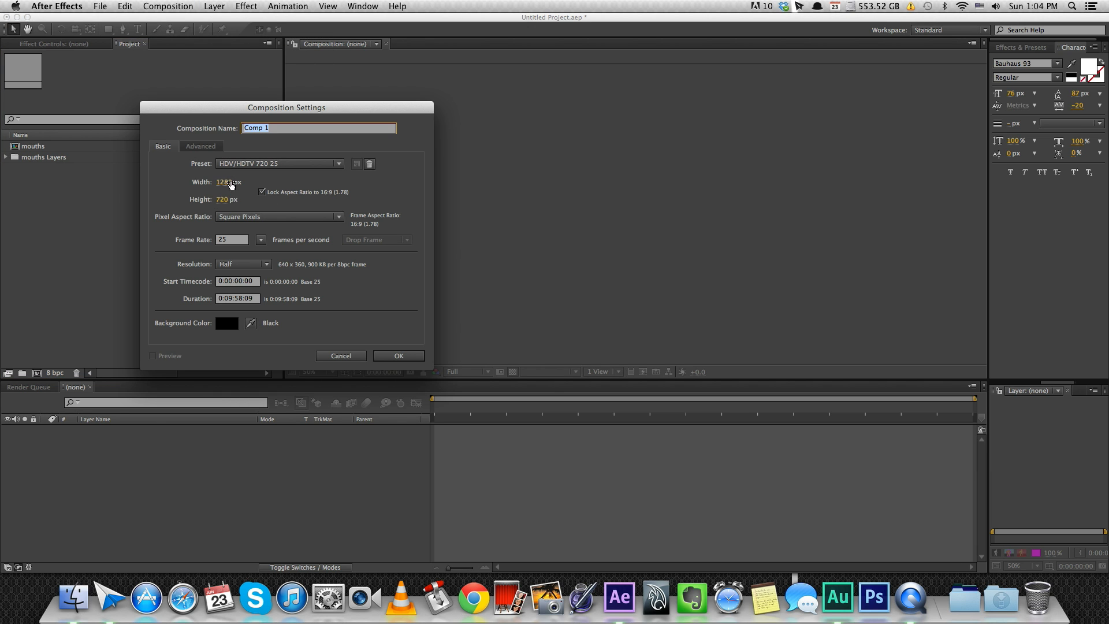
click(399, 356)
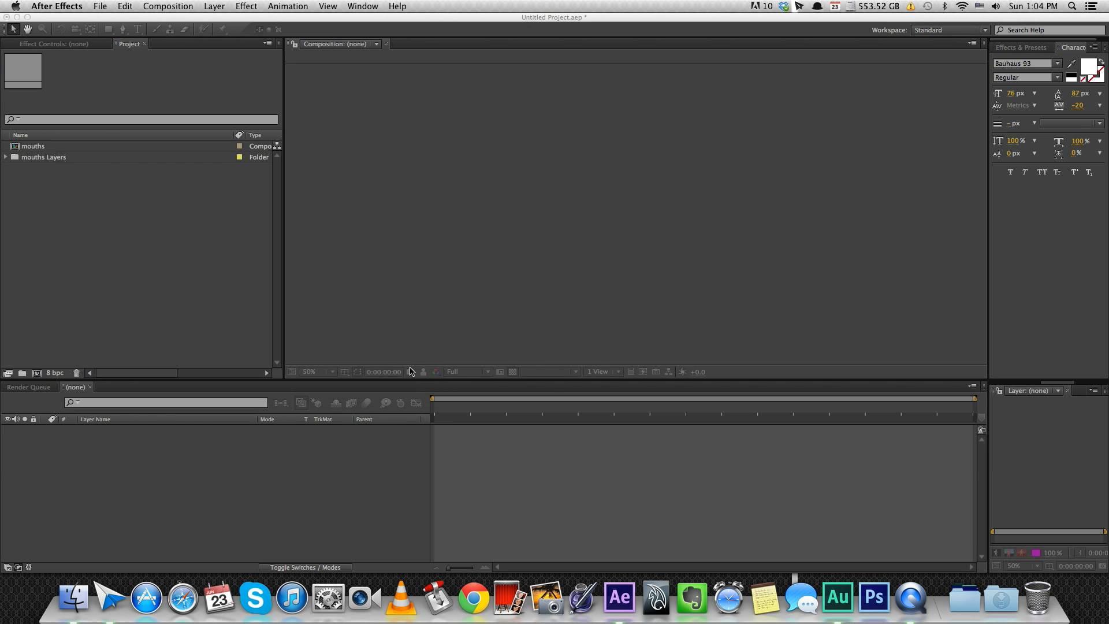
click(156, 225)
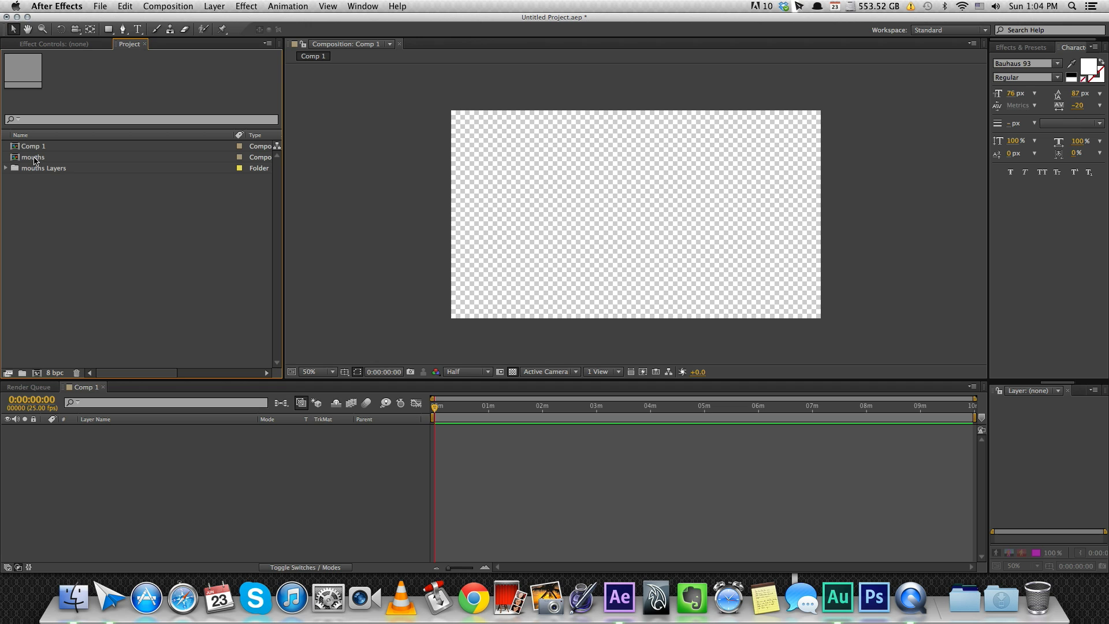
double_click(35, 159)
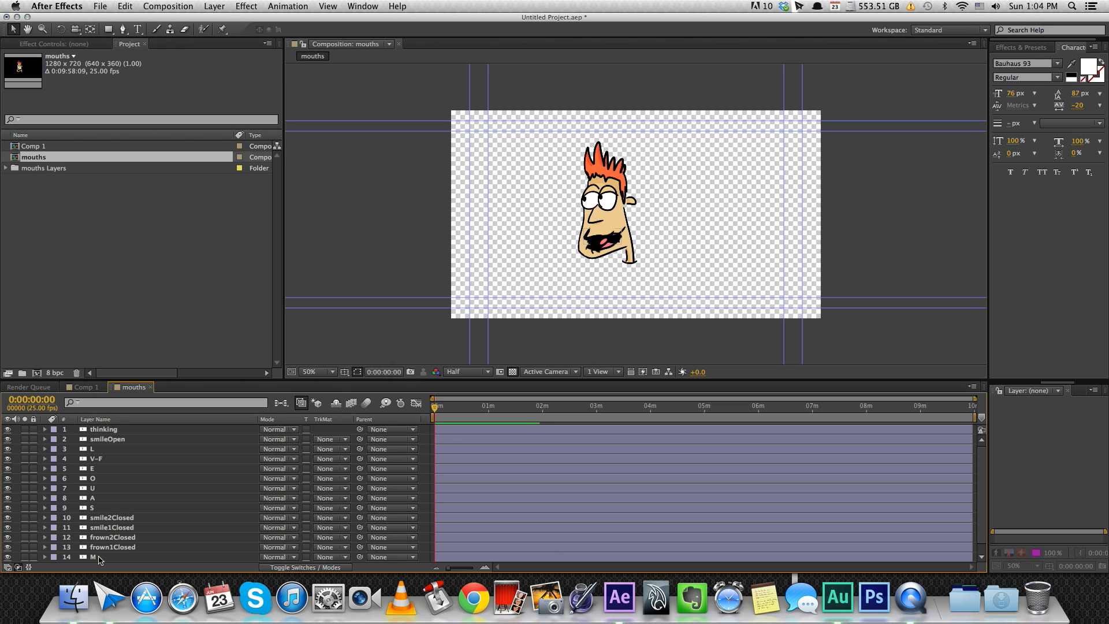
Hide the face layer in mouths and leave layer M selected.
click(107, 558)
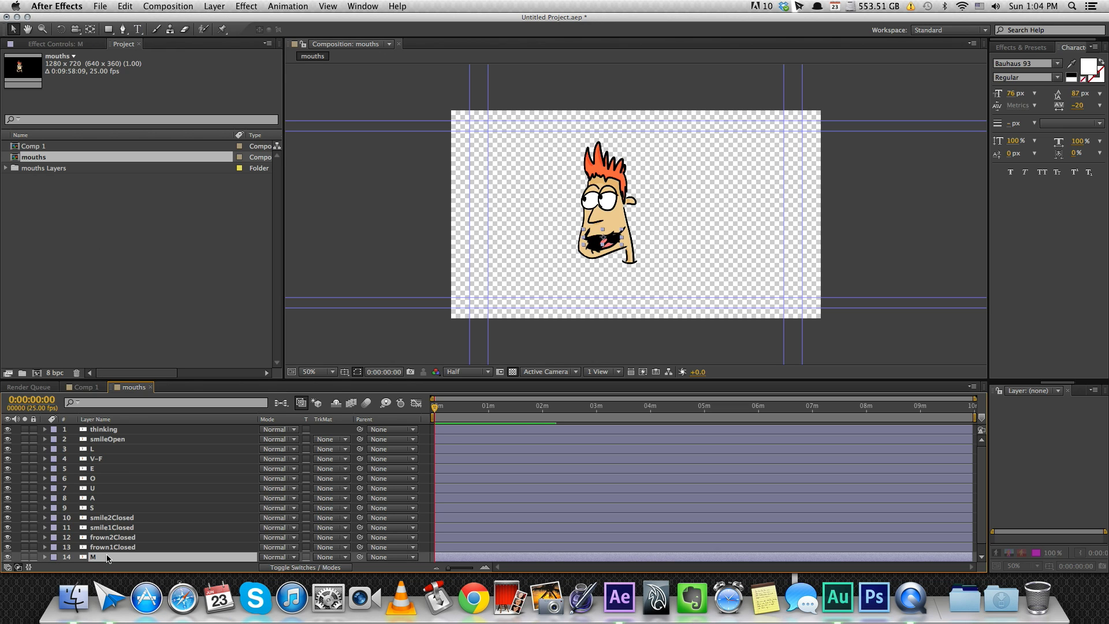
scroll(702, 477, down, 1)
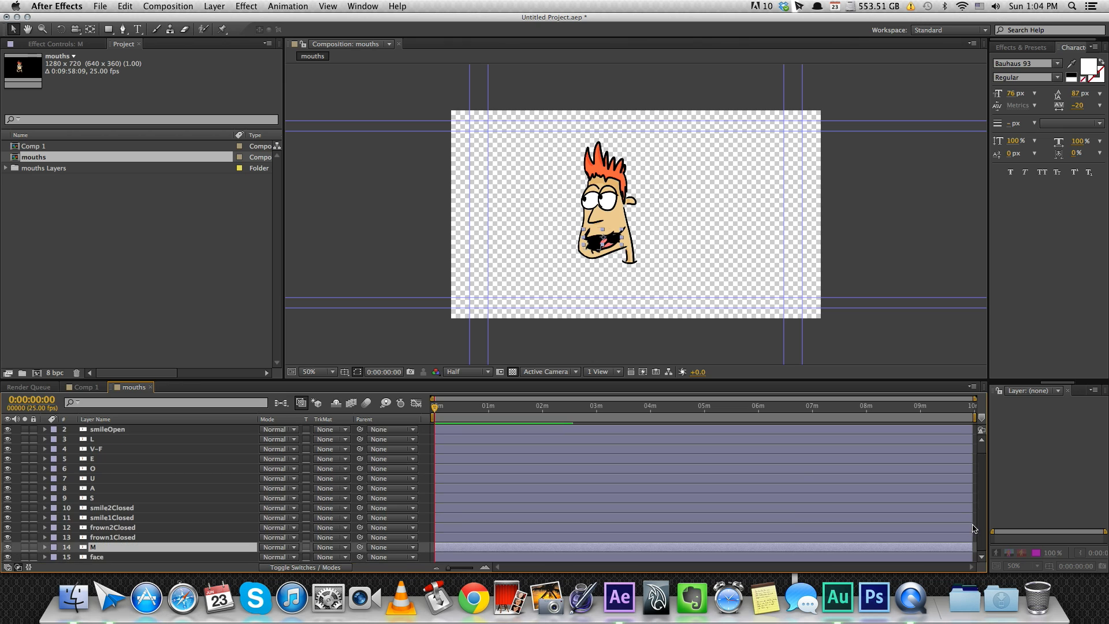
click(70, 557)
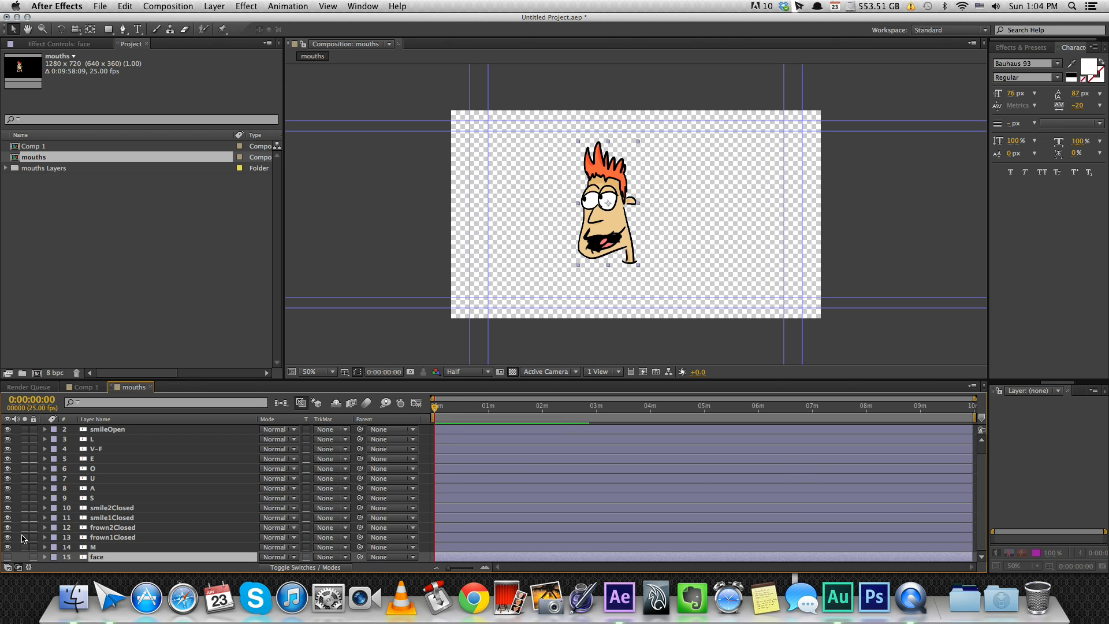
click(8, 557)
scroll(133, 560, up, 1)
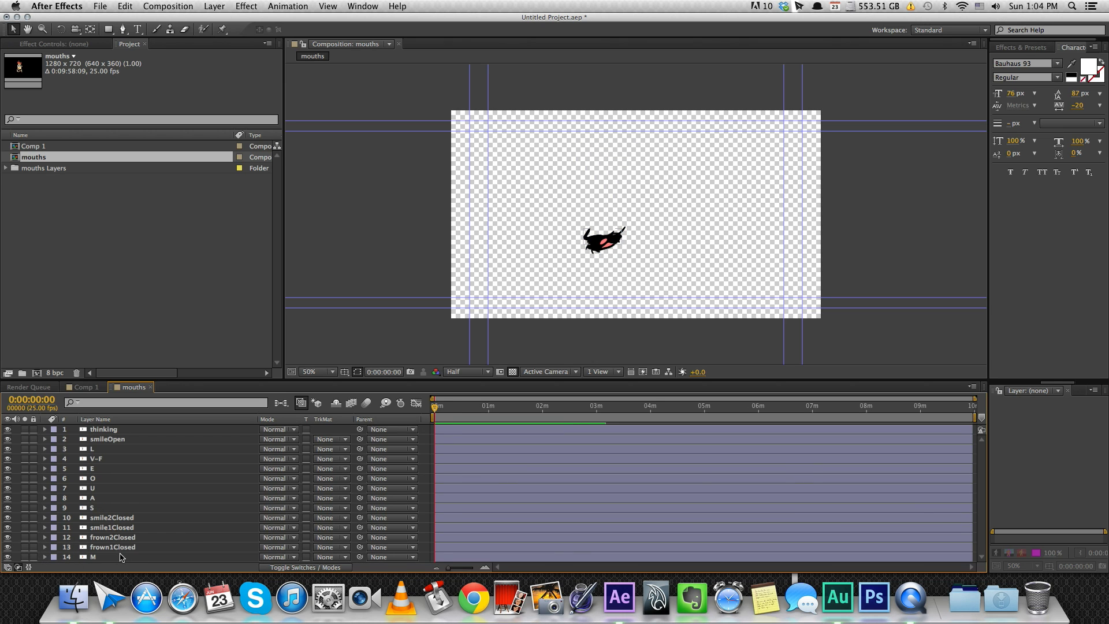
click(121, 557)
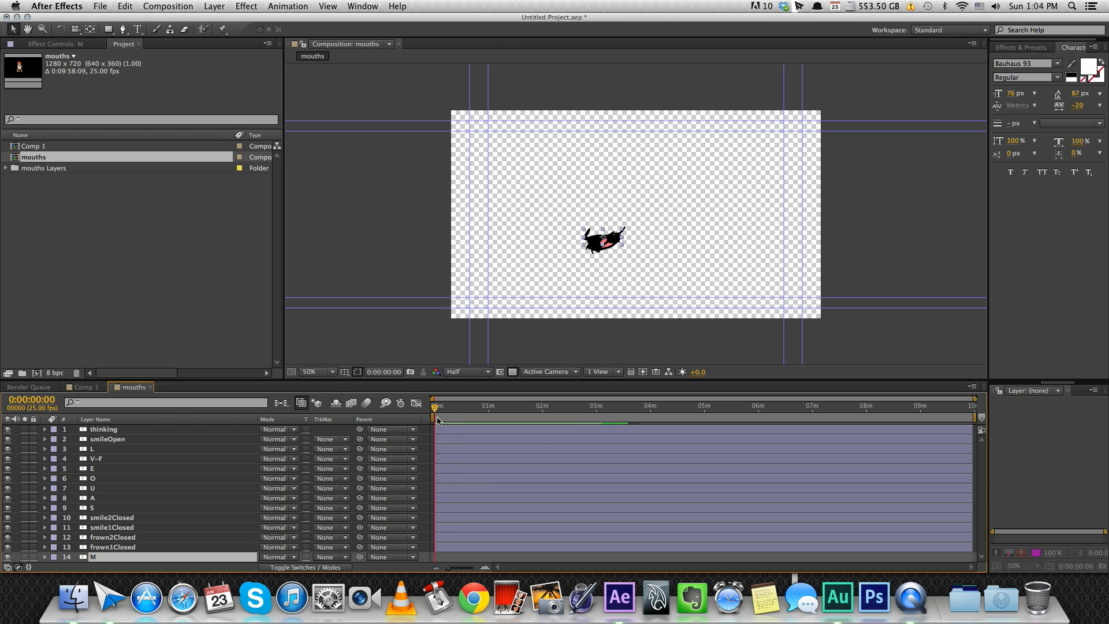
scroll(442, 424, up, 5)
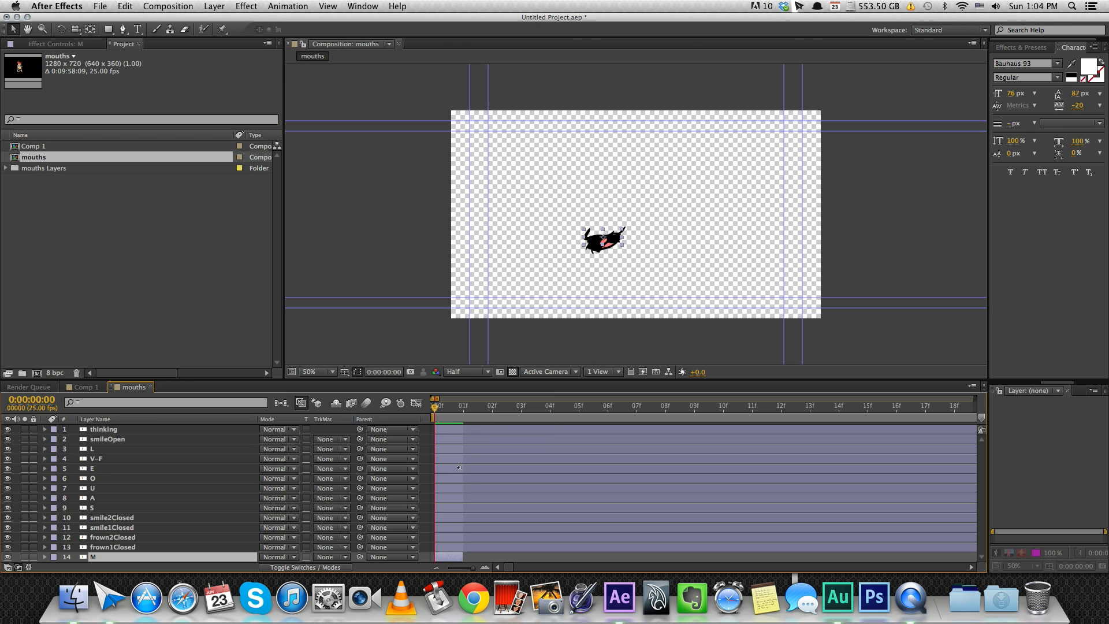
Trim frown1Closed, frown2Closed, smile1Closed, smile2Closed and S to one frame each, frames 1–5.
click(464, 409)
click(480, 545)
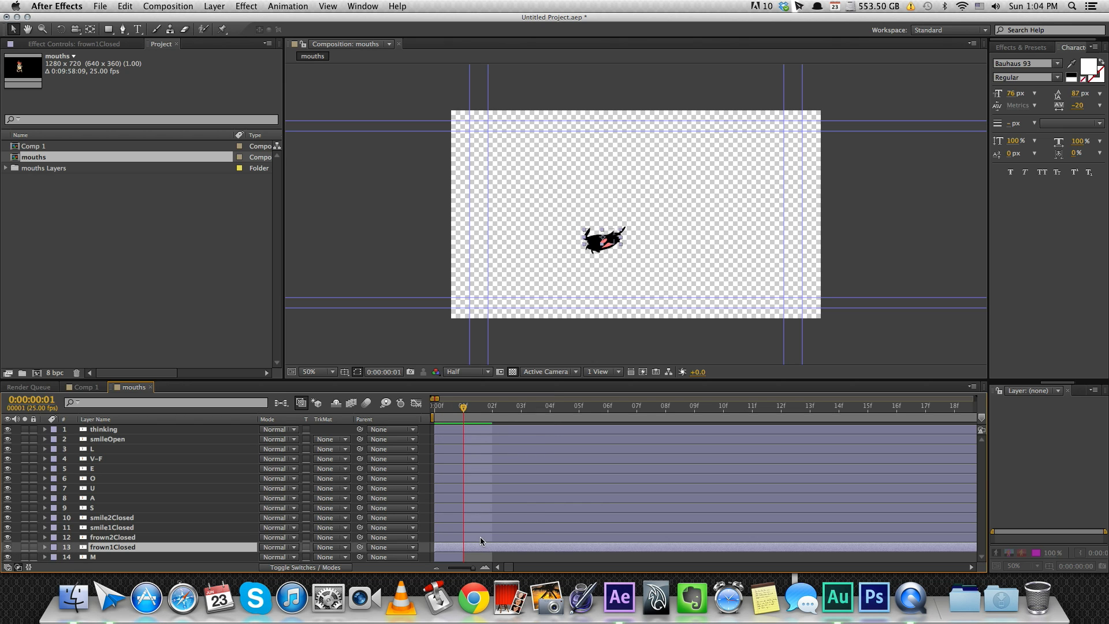
key(alt+bracketleft)
key(alt+bracketright)
click(488, 414)
click(511, 537)
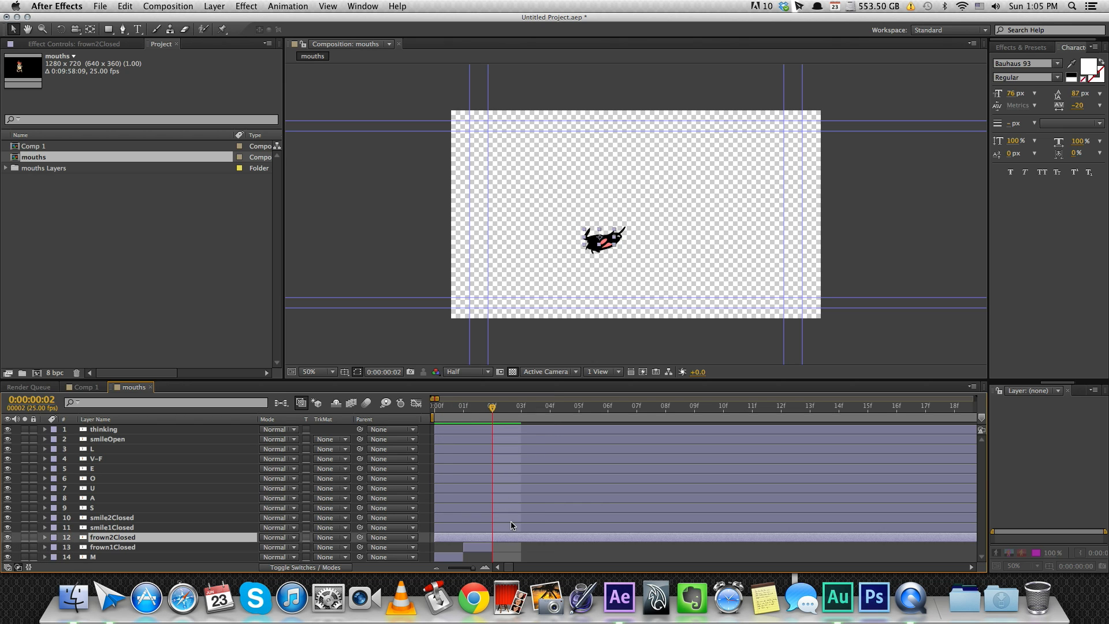
key(alt+bracketleft)
key(alt+bracketright)
click(543, 520)
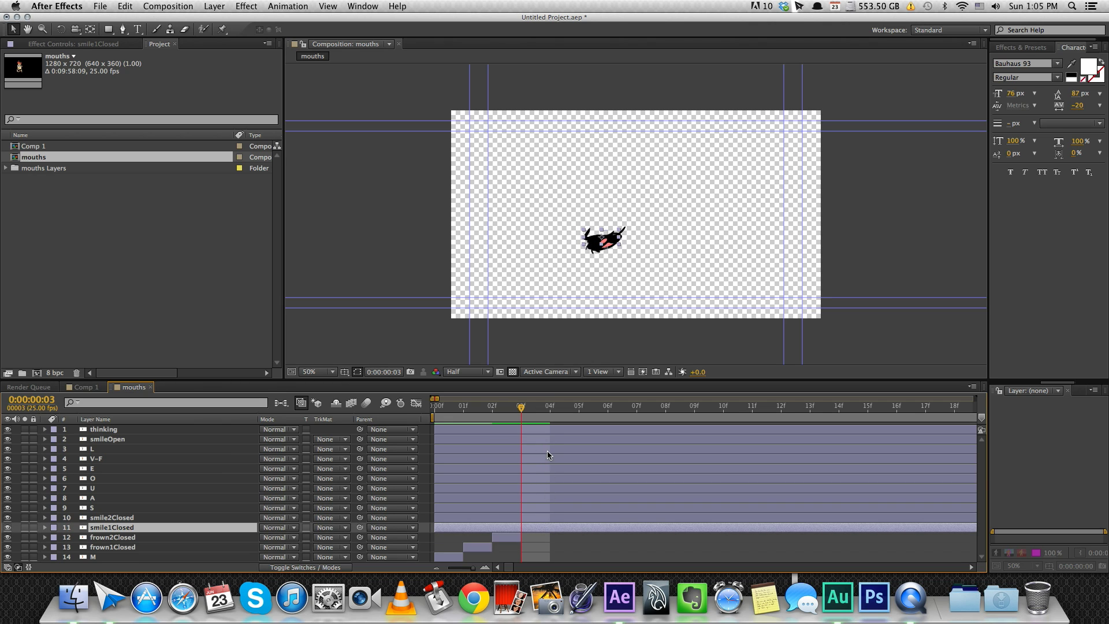
key(alt+bracketleft)
key(alt+bracketright)
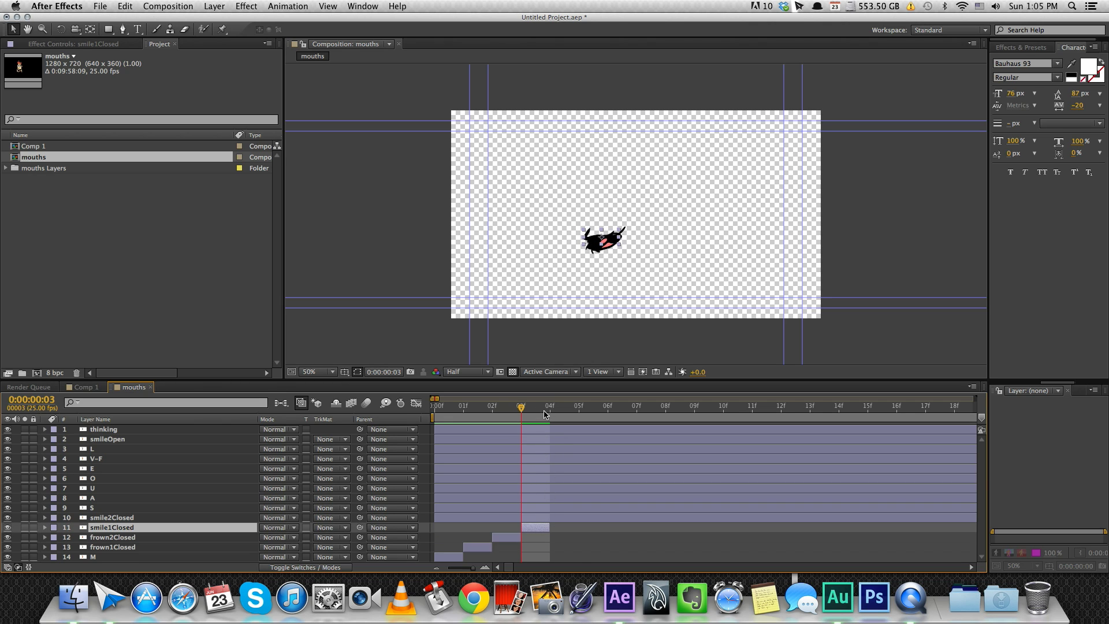
click(544, 414)
click(563, 516)
key(alt+bracketleft)
key(alt+bracketright)
click(577, 410)
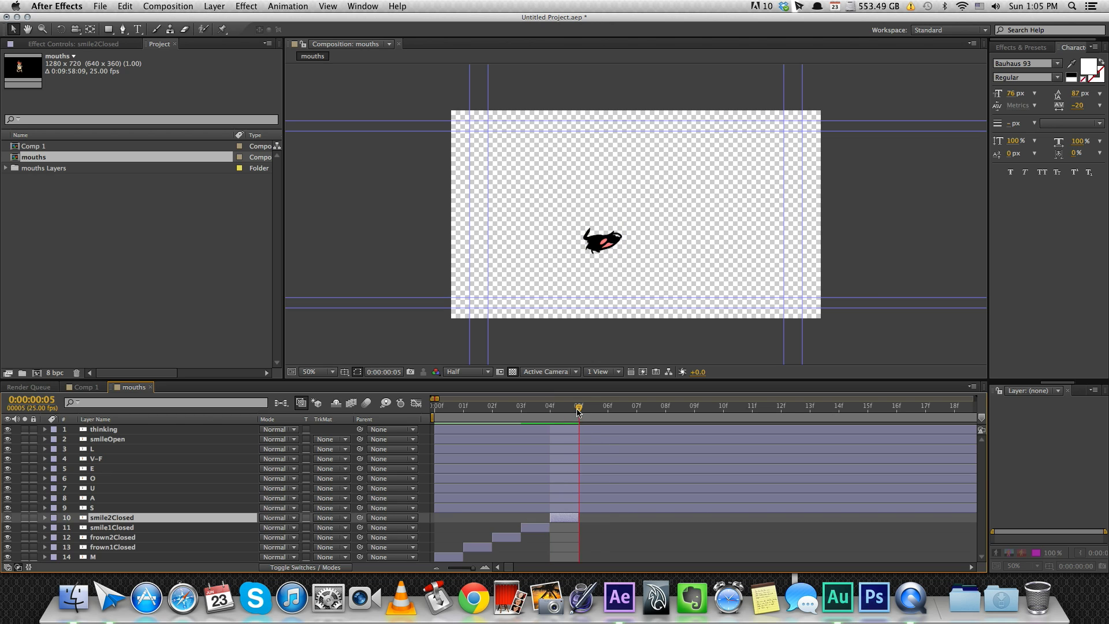
click(604, 508)
key(alt+bracketleft)
key(alt+bracketright)
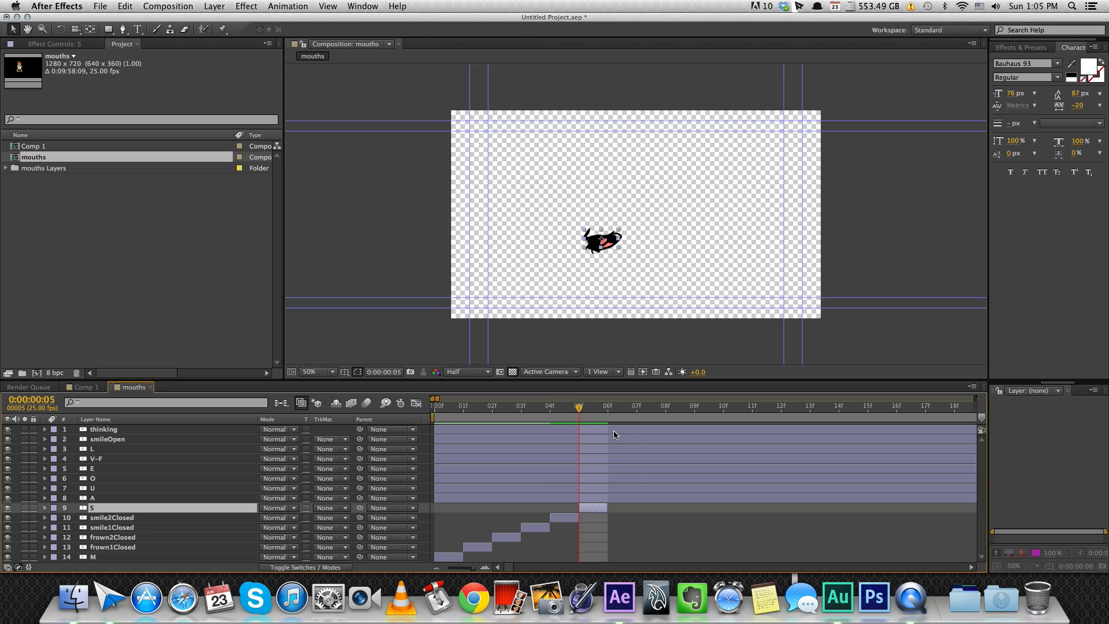
Trim A, U, O and E to one frame each at frames 6–9.
key(Page_Down)
key(super+Up)
key(alt+bracketleft)
key(alt+bracketright)
click(642, 412)
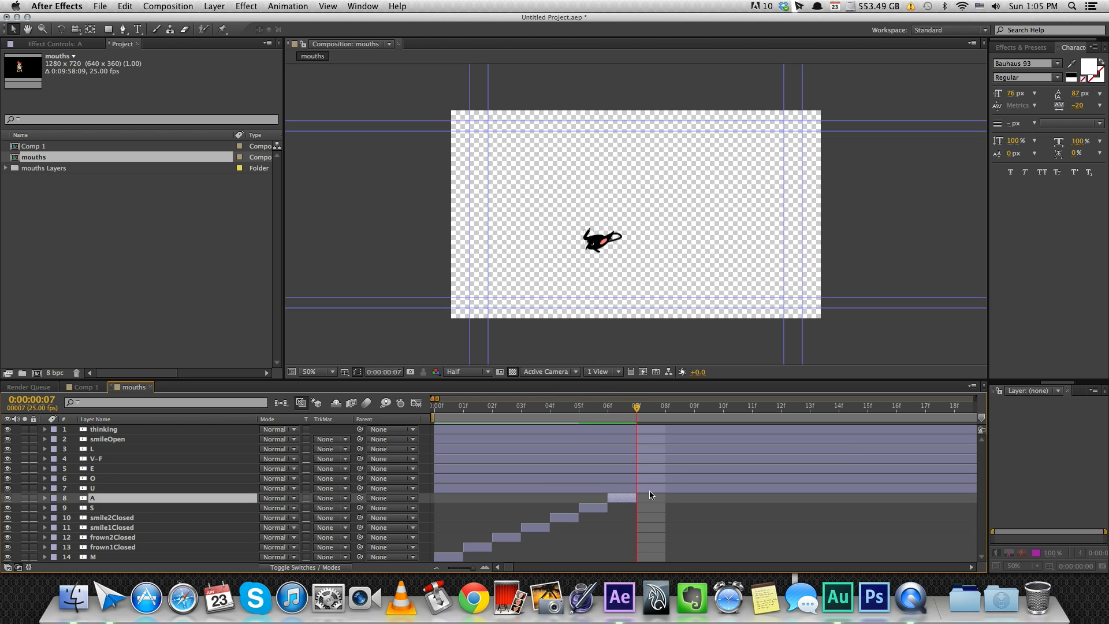
key(super+Up)
key(alt+bracketleft)
key(alt+bracketright)
key(Page_Down)
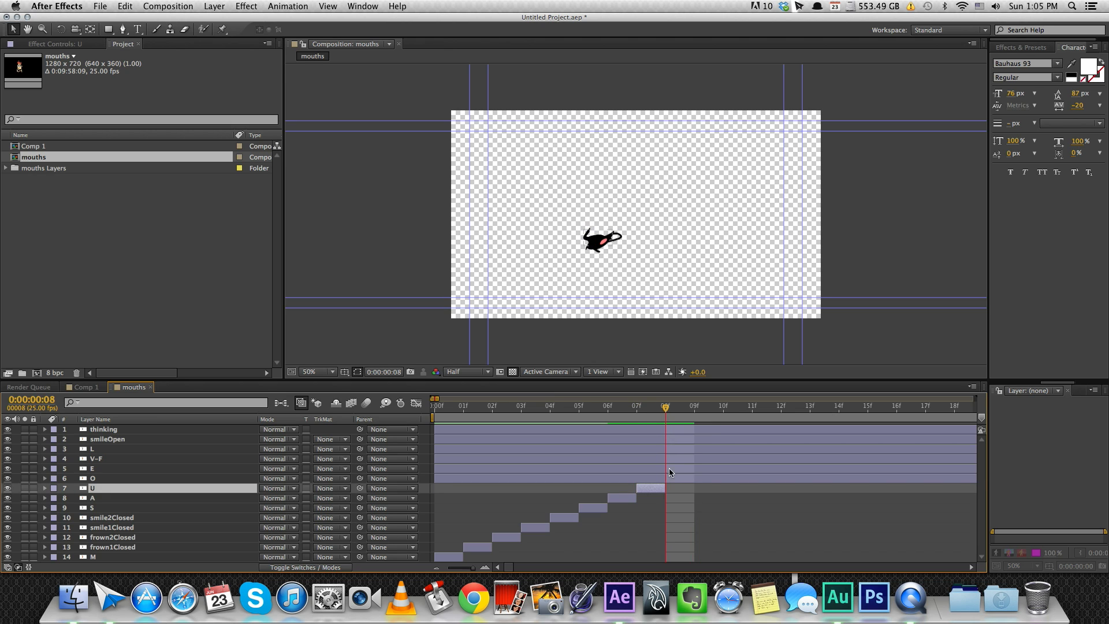
key(super+Up)
key(alt+bracketleft)
key(alt+bracketright)
key(Page_Down)
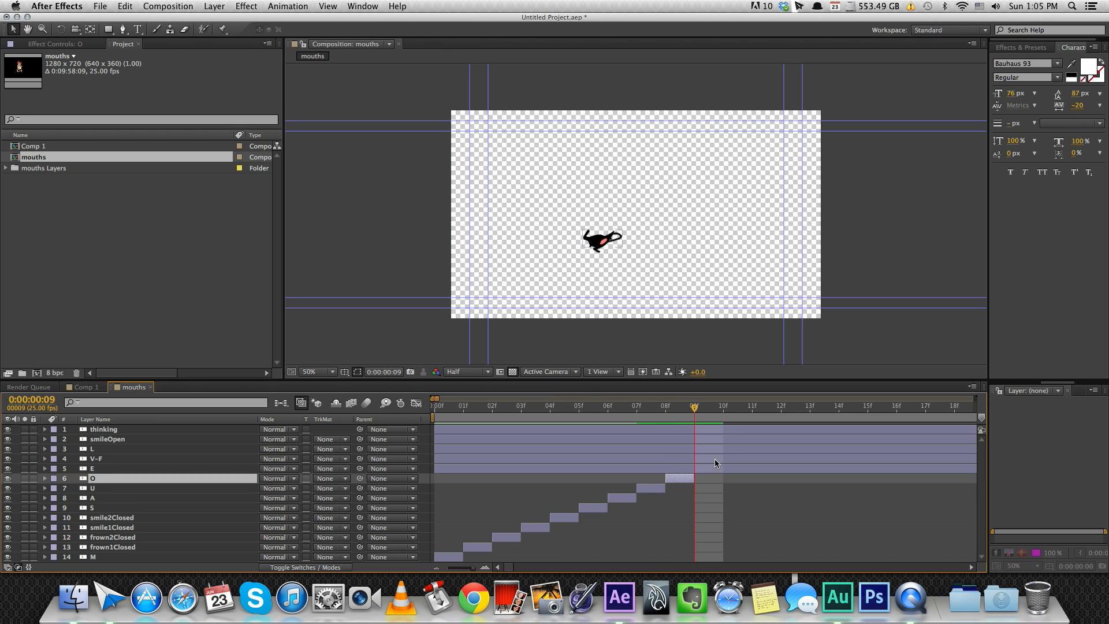
key(super+Up)
key(alt+bracketleft)
key(alt+bracketright)
Trim V-F, L, smileOpen and thinking to one frame each at frames 10–13, then scrub back.
key(Page_Down)
key(super+Up)
key(alt+bracketleft)
key(alt+bracketright)
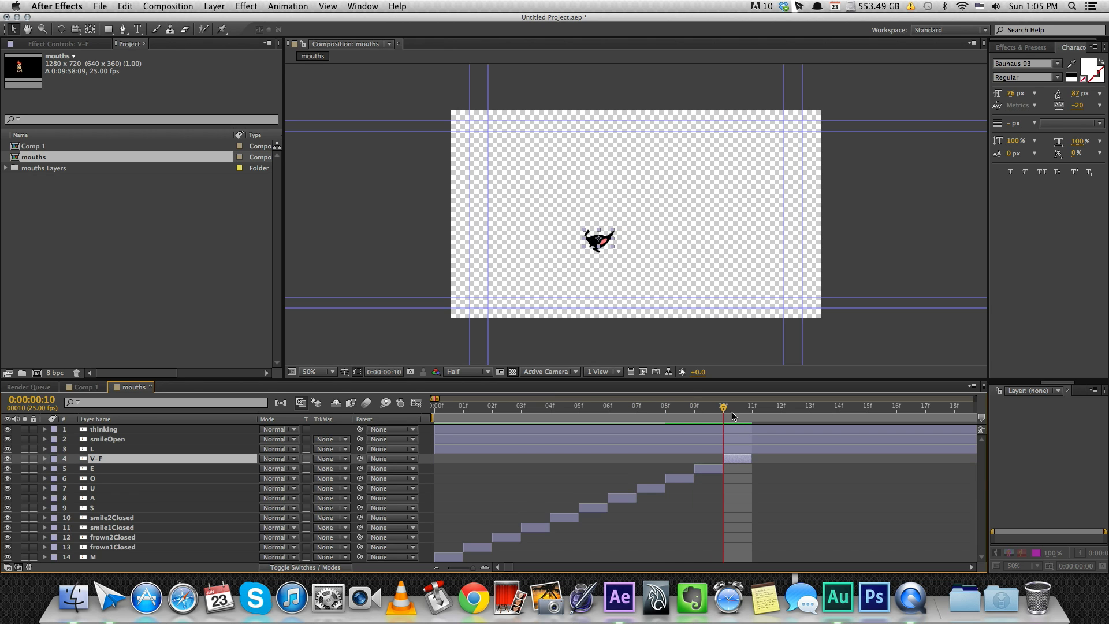
key(Page_Down)
key(super+Up)
key(alt+bracketleft)
key(alt+bracketright)
key(Page_Down)
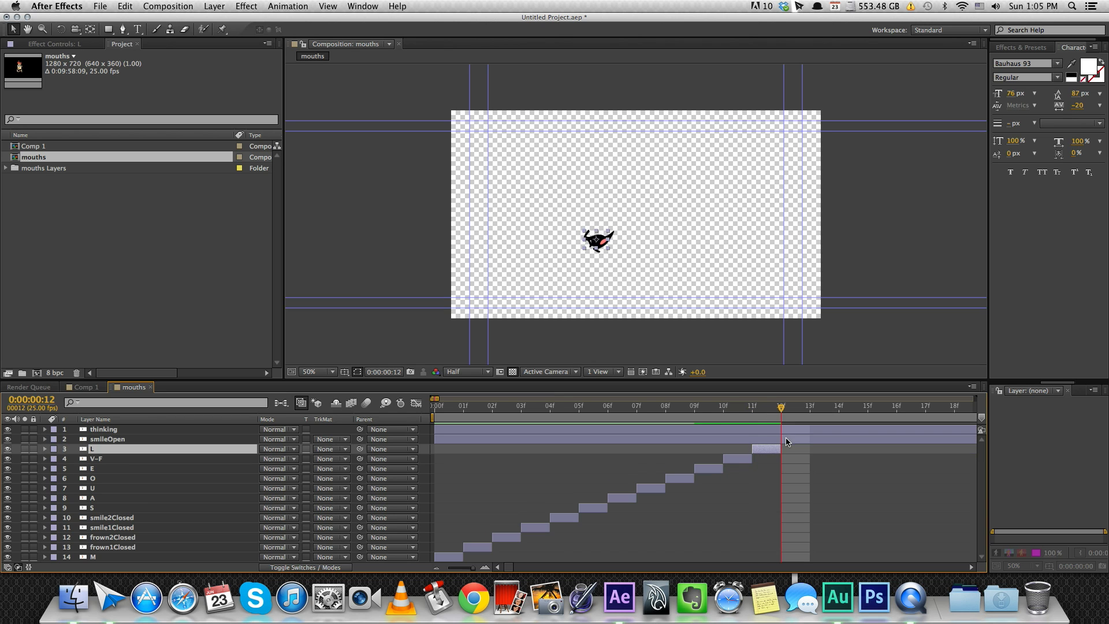
key(super+Up)
key(alt+bracketleft)
key(alt+bracketright)
key(Page_Down)
key(super+Up)
key(alt+bracketleft)
key(alt+bracketright)
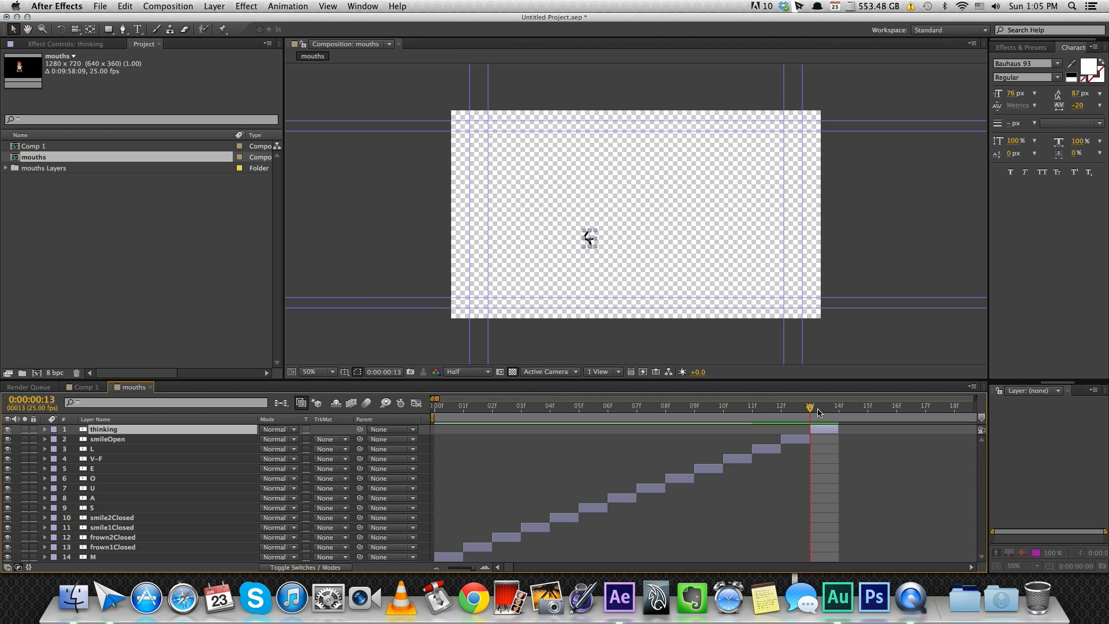
mouse_move(810, 407)
mouse_down()
mouse_move(426, 395)
mouse_move(803, 415)
mouse_move(433, 406)
mouse_move(823, 416)
mouse_up()
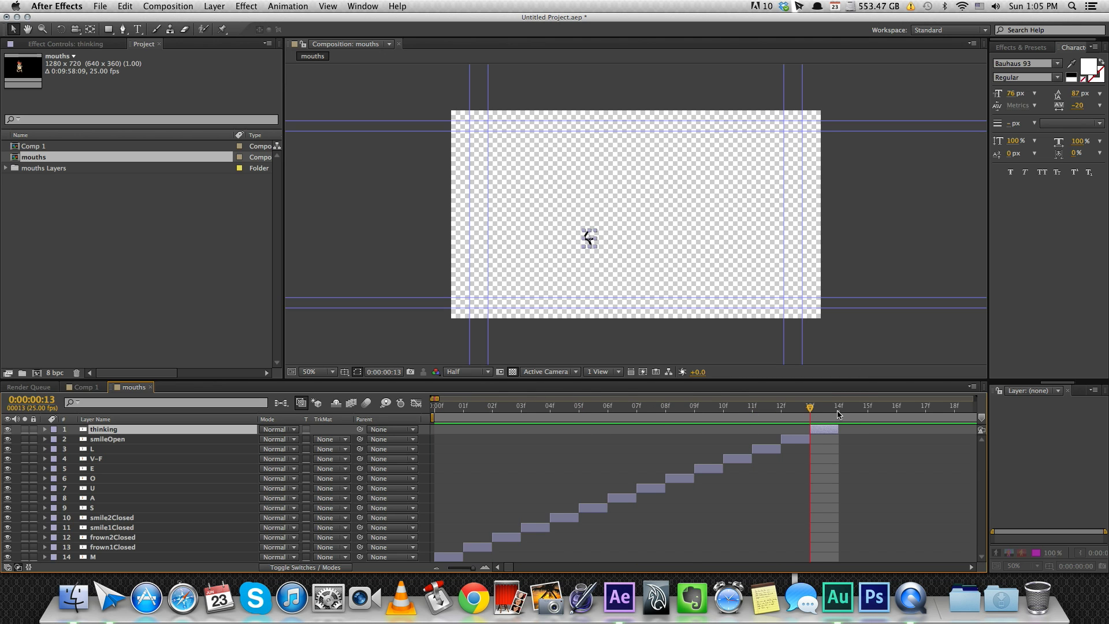
Shorten the mouths work area to under a second.
key(minus)
key(minus)
key(minus)
key(minus)
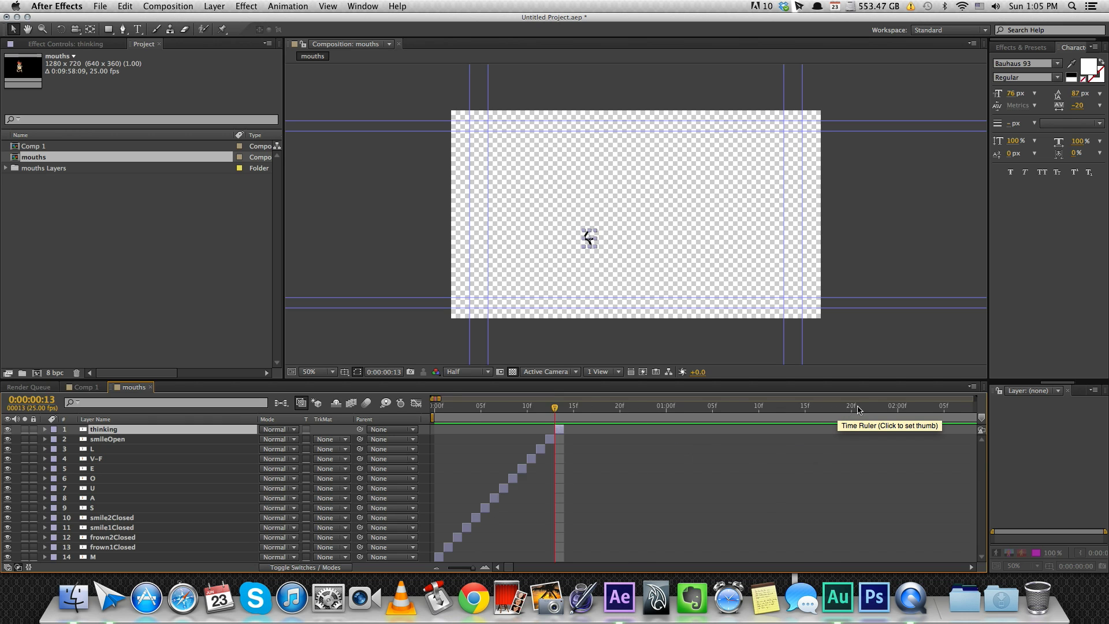
key(minus)
key(minus)
key(minus)
key(minus)
key(minus)
key(minus)
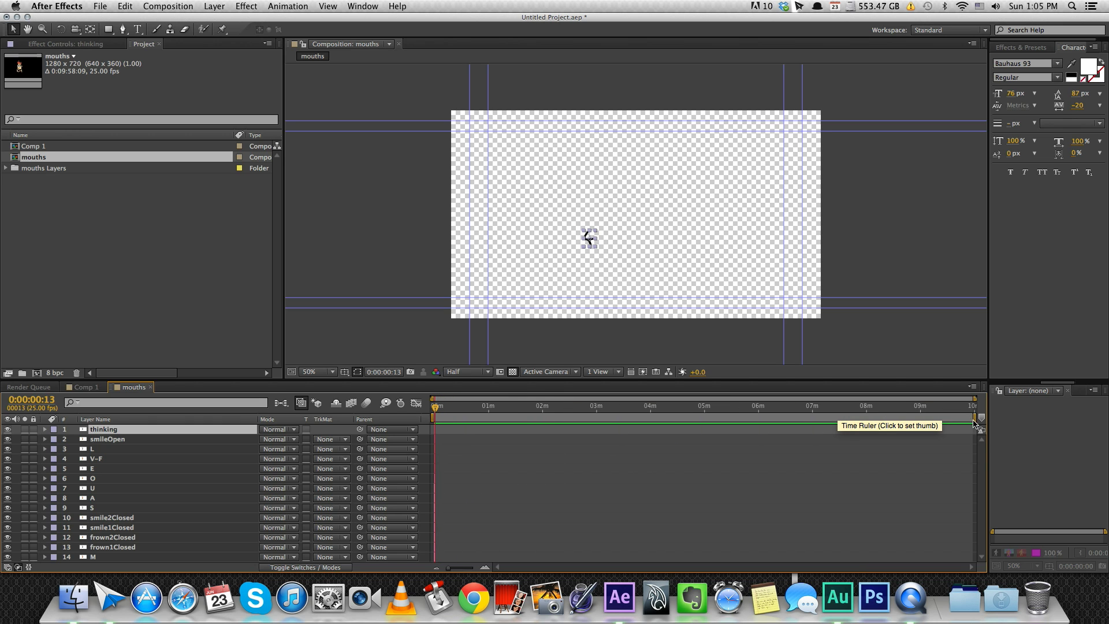
drag(978, 418, 441, 405)
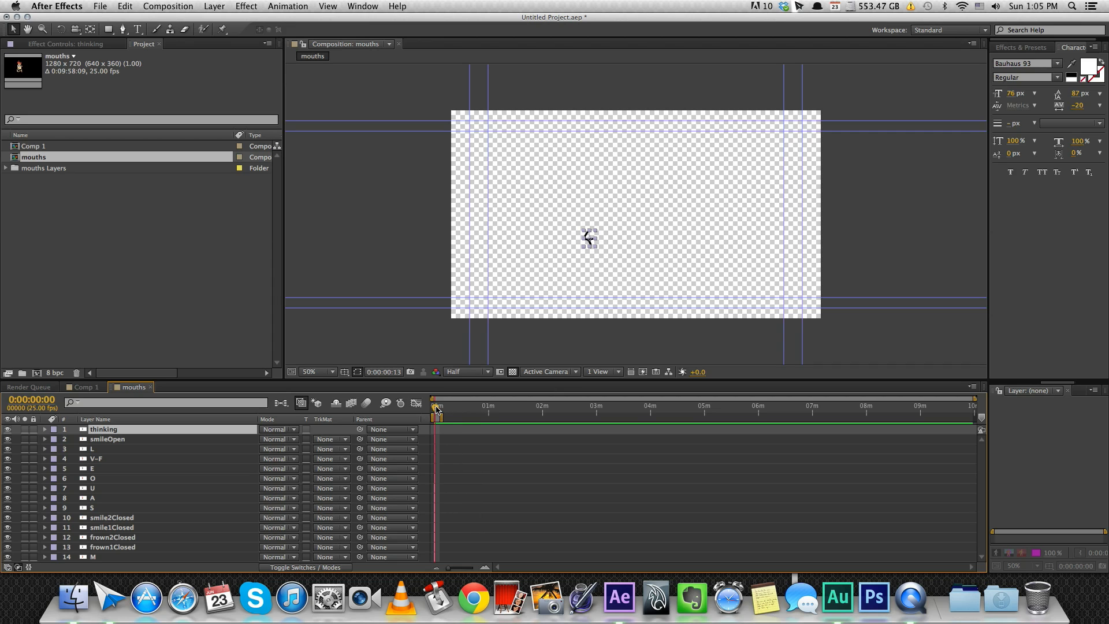
key(Home)
key(equal)
key(equal)
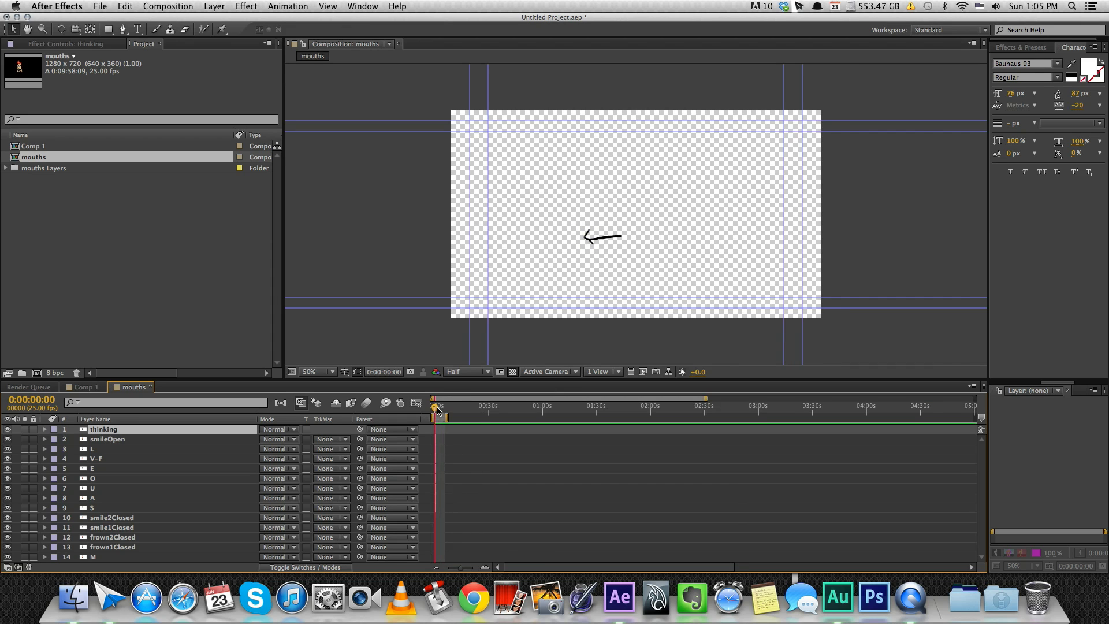
key(equal)
key(equal)
key(equal)
key(equal)
key(minus)
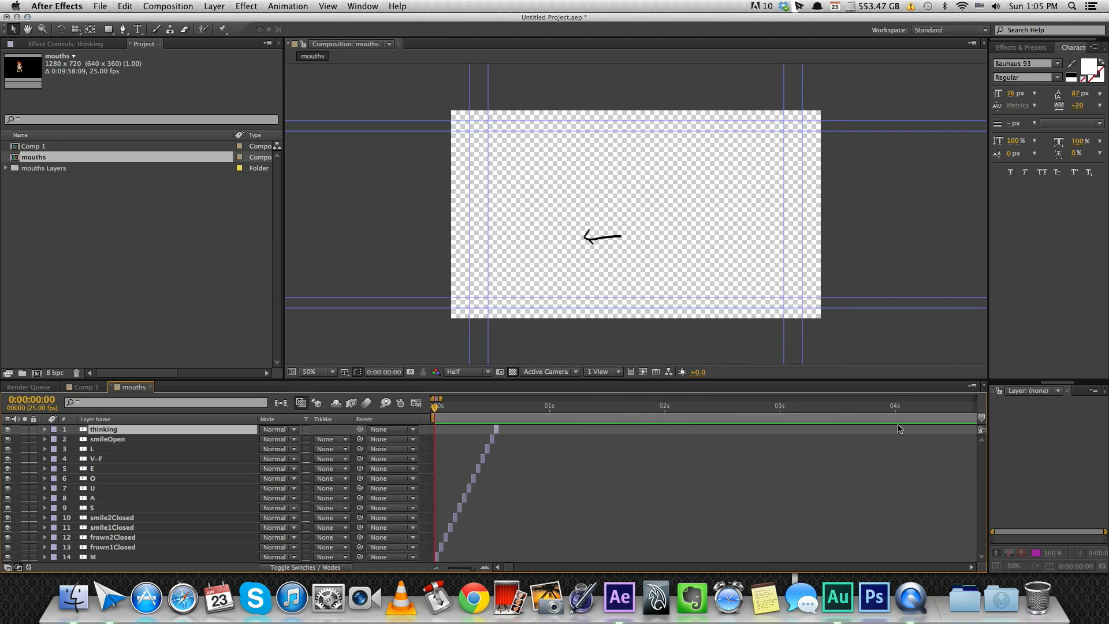
key(minus)
drag(771, 422, 465, 413)
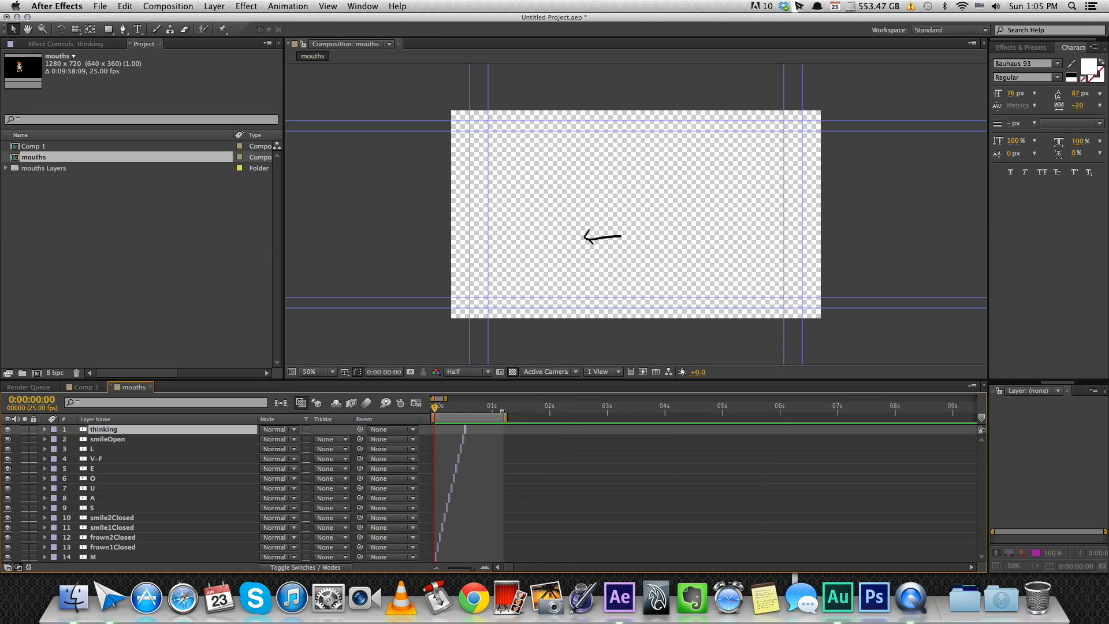
End the work area at frame 14 and trim the composition to it.
key(equal)
key(equal)
key(equal)
key(equal)
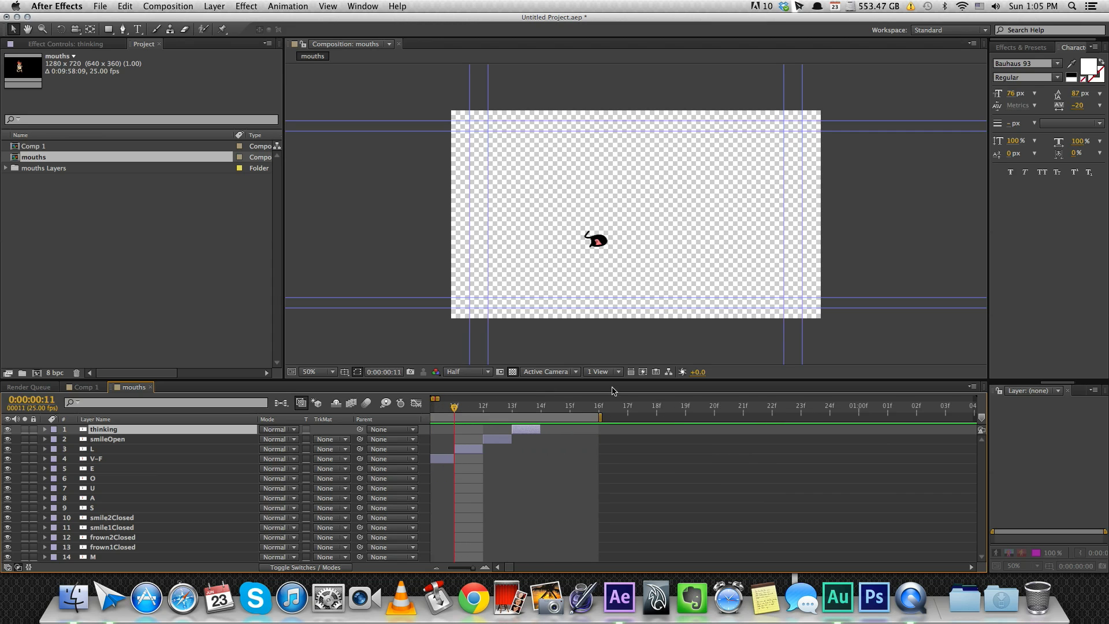
drag(603, 417, 553, 412)
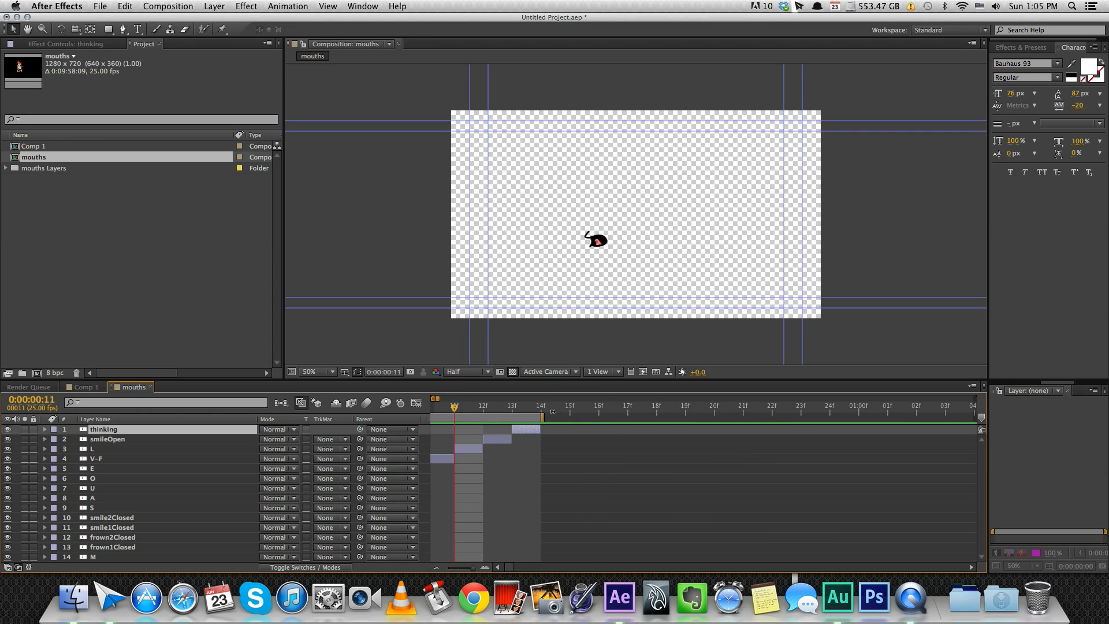
drag(464, 406, 386, 407)
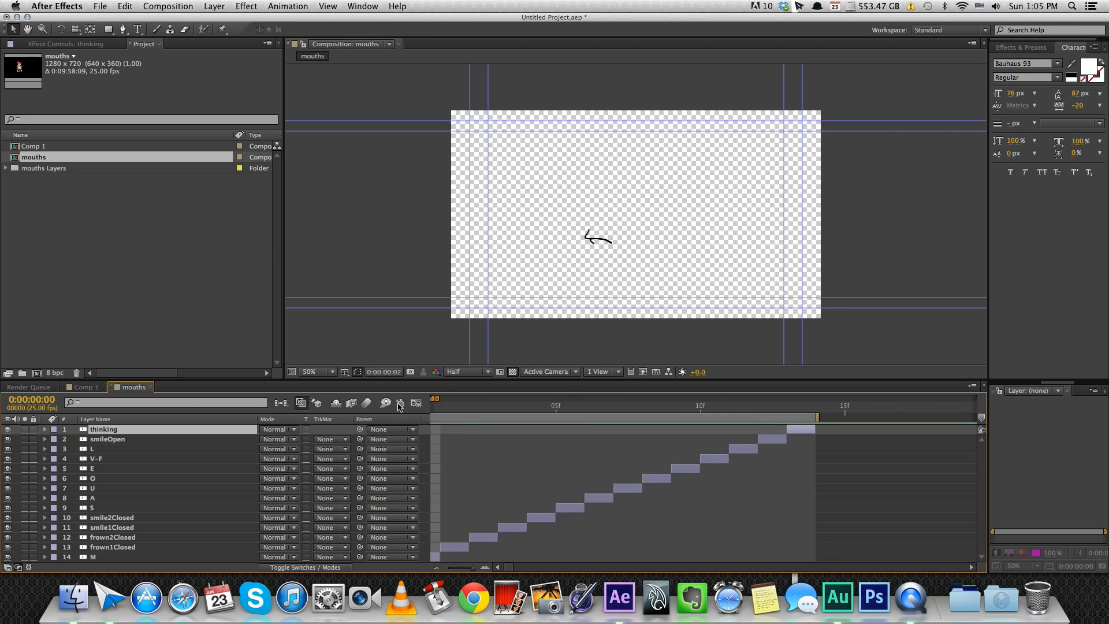
right_click(510, 419)
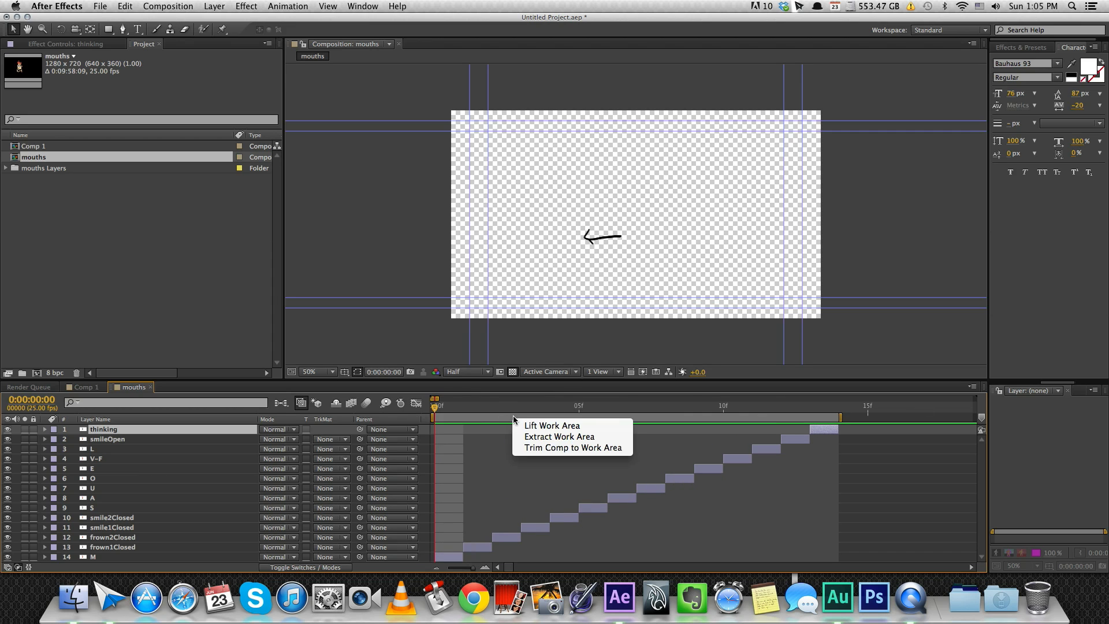
click(565, 447)
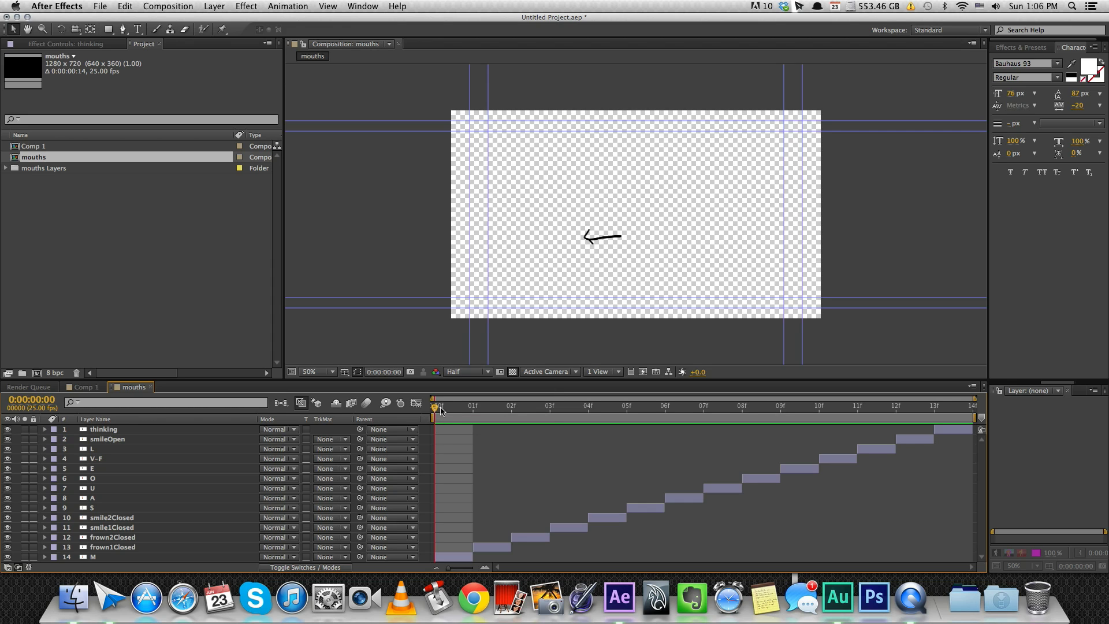
Scrub and play back the mouth-shape frames as a preview.
mouse_move(445, 410)
mouse_down()
mouse_move(535, 410)
mouse_move(436, 406)
mouse_up()
key(space)
key(space)
Draw a region of interest around the mouth and crop the comp to it.
click(499, 374)
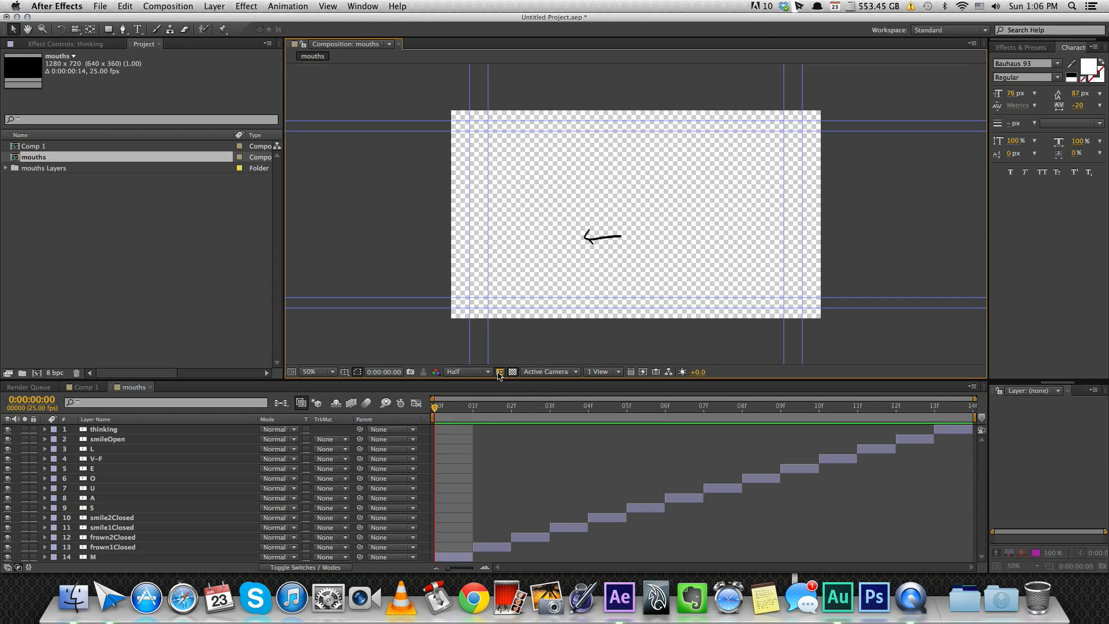
drag(558, 202, 652, 269)
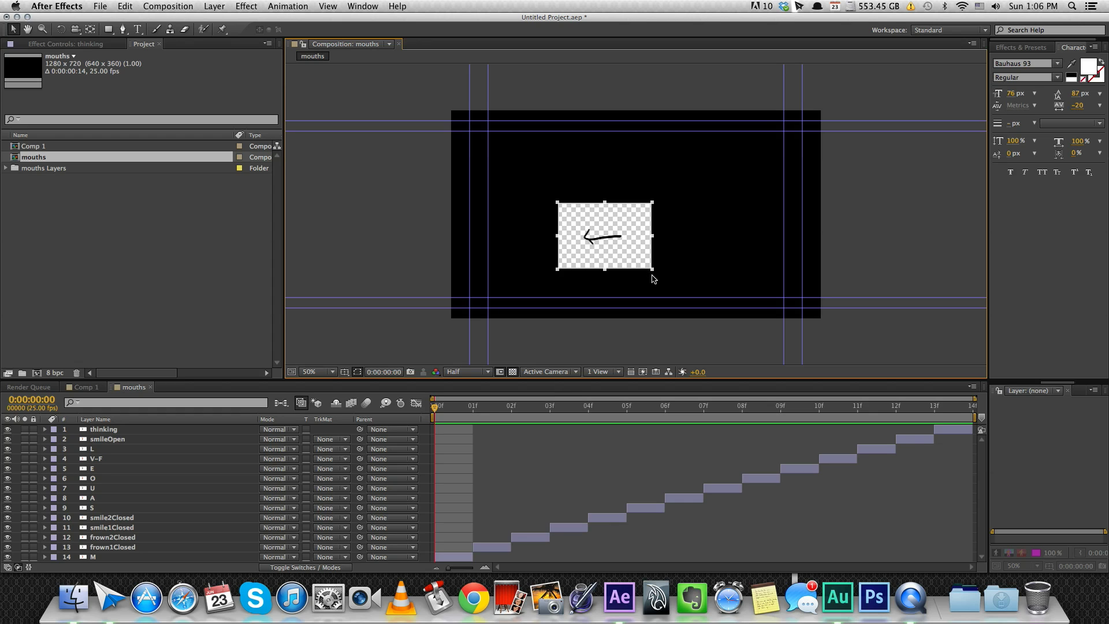
drag(655, 272, 658, 273)
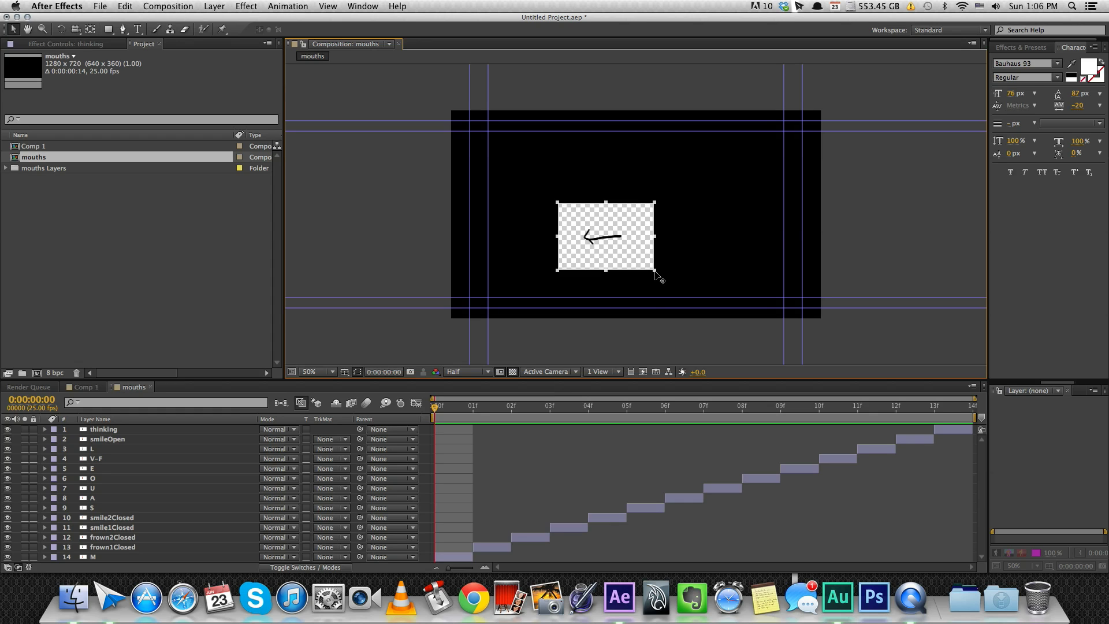
click(176, 5)
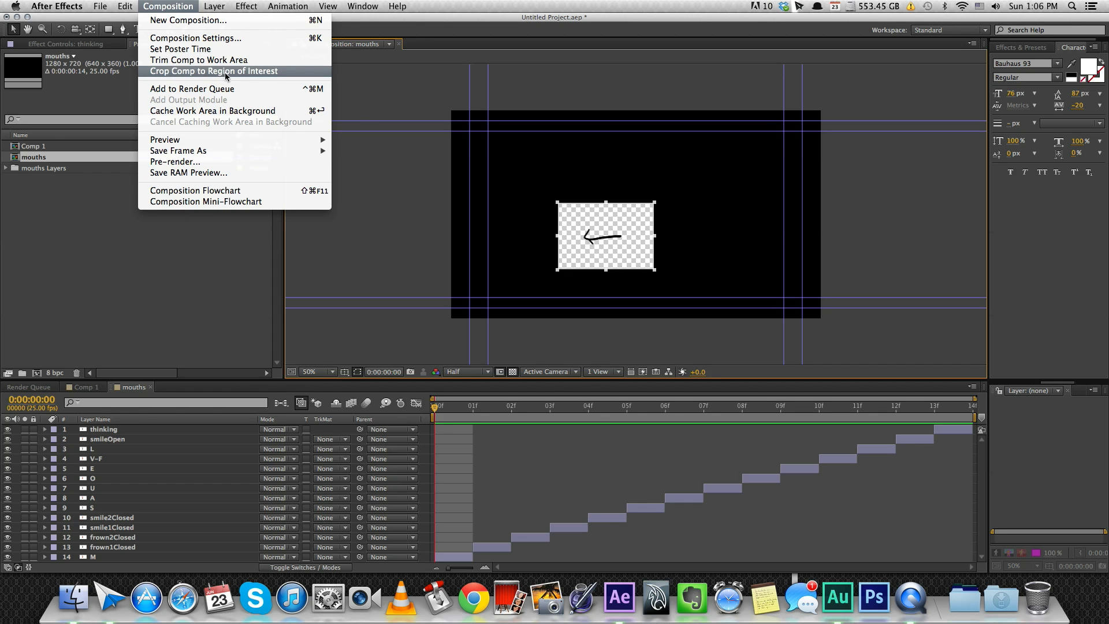
click(225, 71)
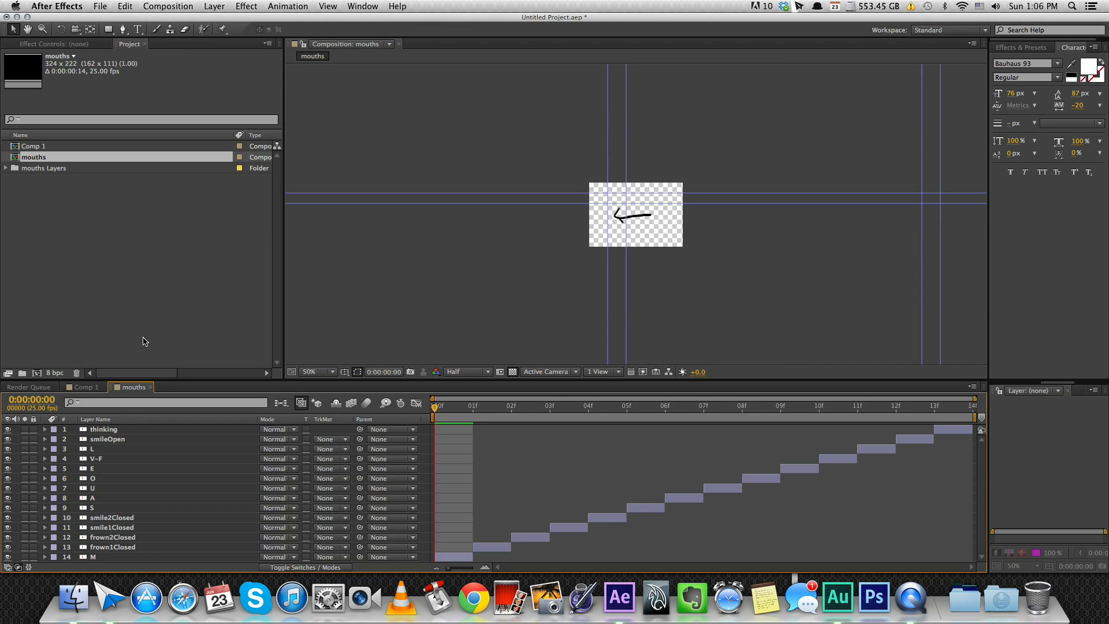
Add the mouths composition as a layer in Comp 1 and preview it.
click(99, 386)
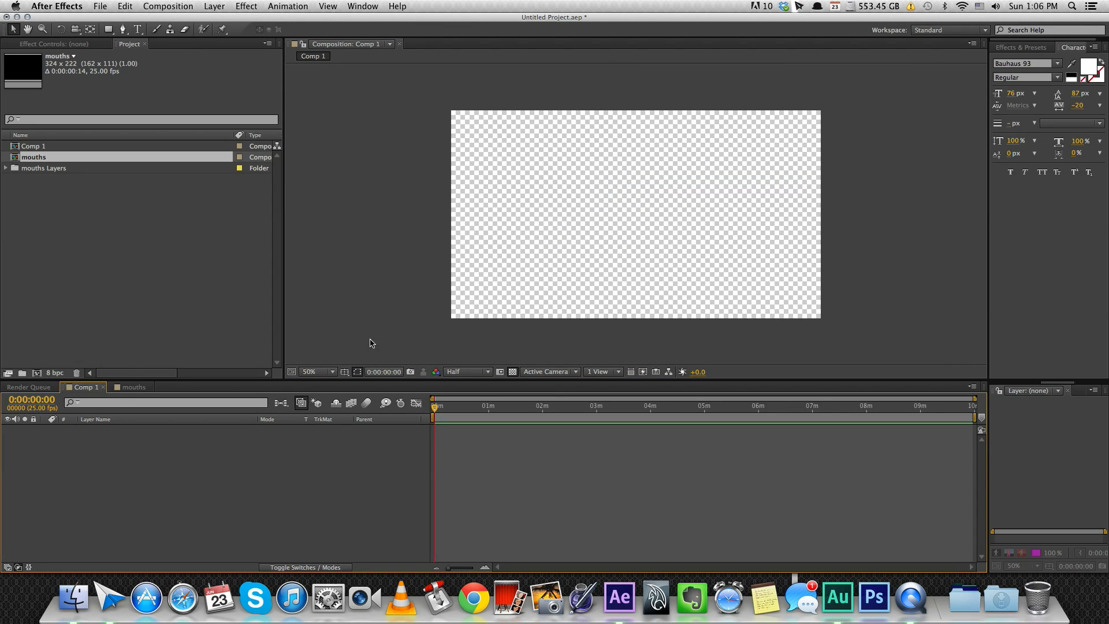
click(154, 215)
drag(36, 161, 198, 446)
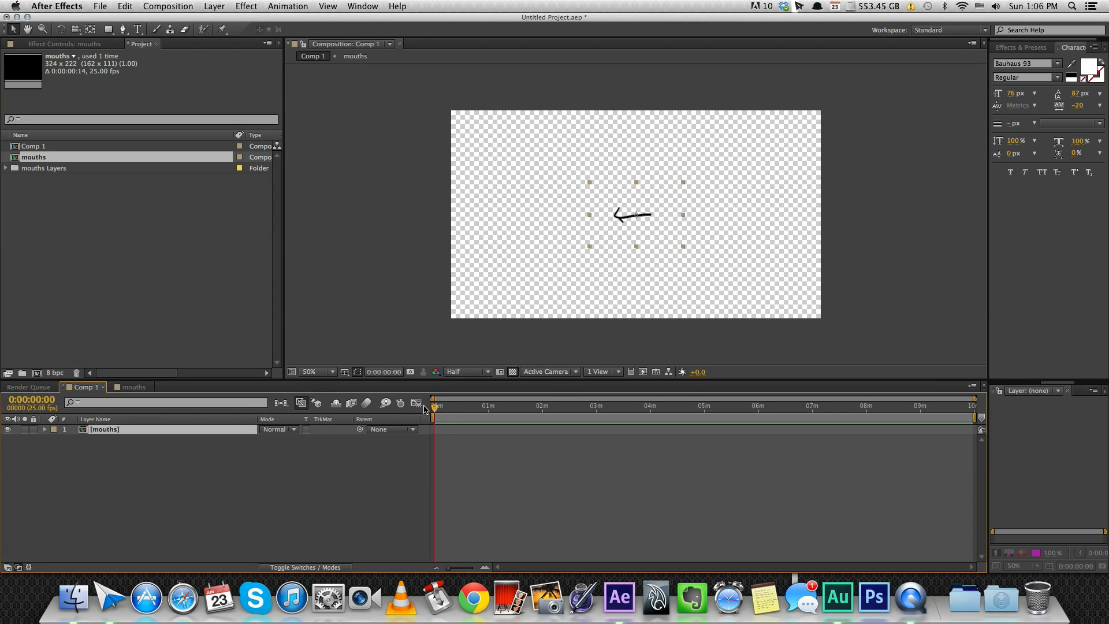
scroll(440, 407, up, 5)
scroll(441, 407, up, 5)
scroll(440, 407, up, 3)
scroll(441, 407, up, 2)
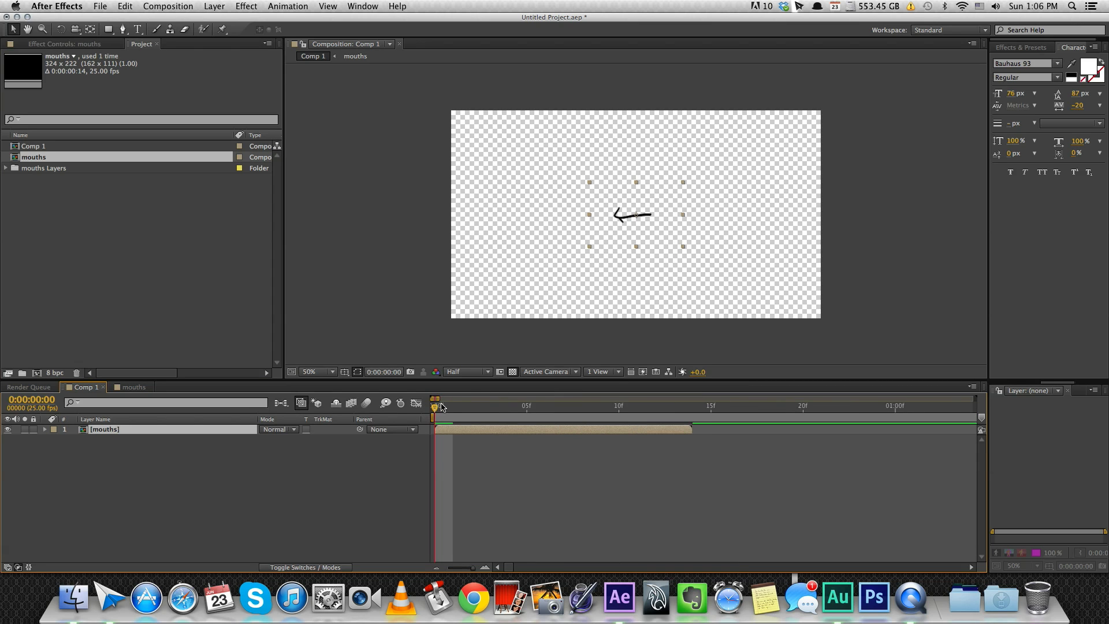
drag(440, 407, 579, 421)
key(space)
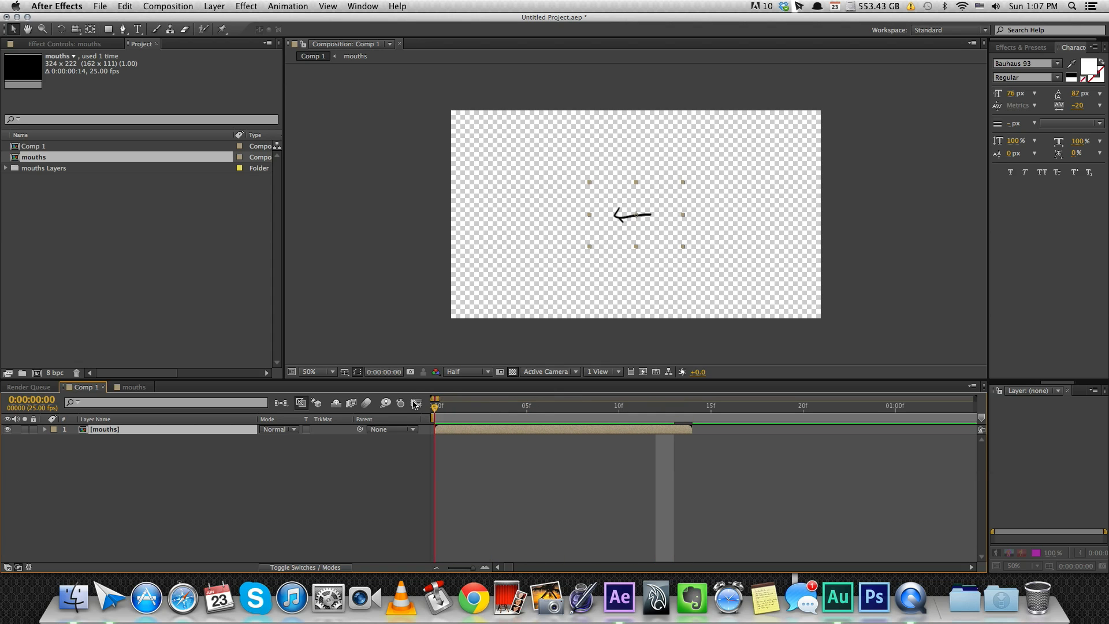
click(471, 455)
Enable time remapping on the mouths layer and scrub to frame 10.
click(472, 424)
click(218, 7)
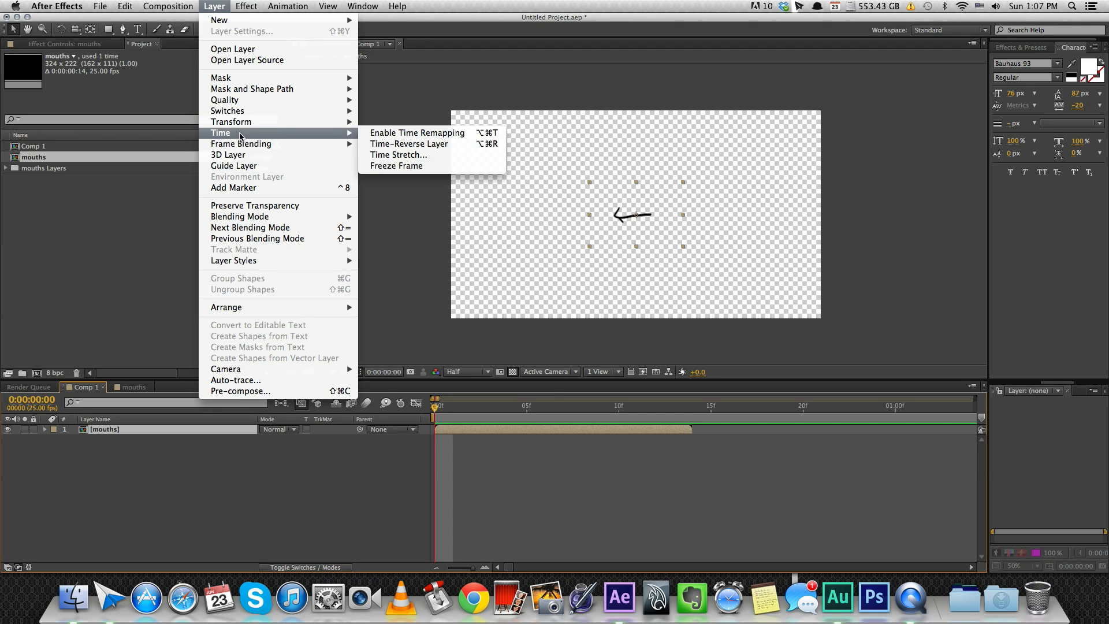
mouse_move(260, 133)
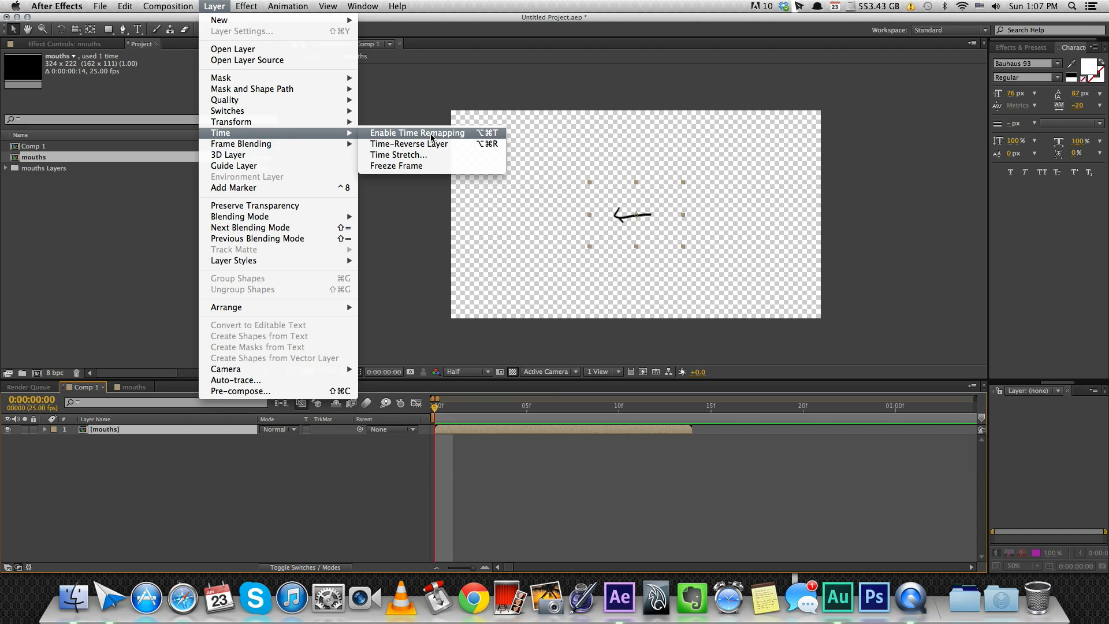
click(432, 137)
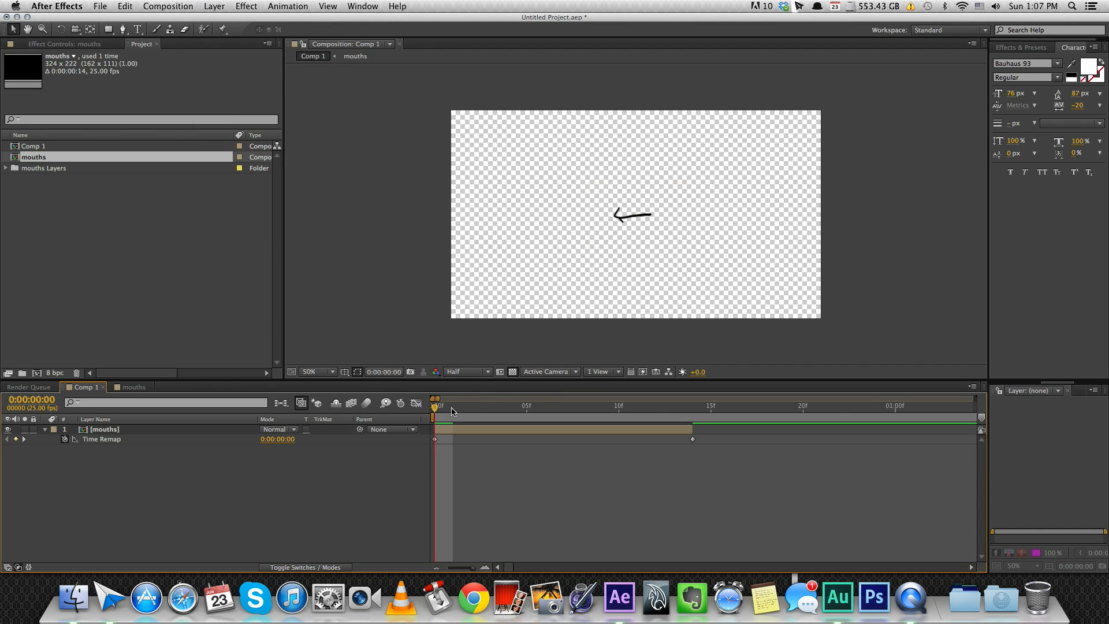
mouse_move(451, 410)
mouse_down()
mouse_move(612, 409)
mouse_move(436, 408)
mouse_up()
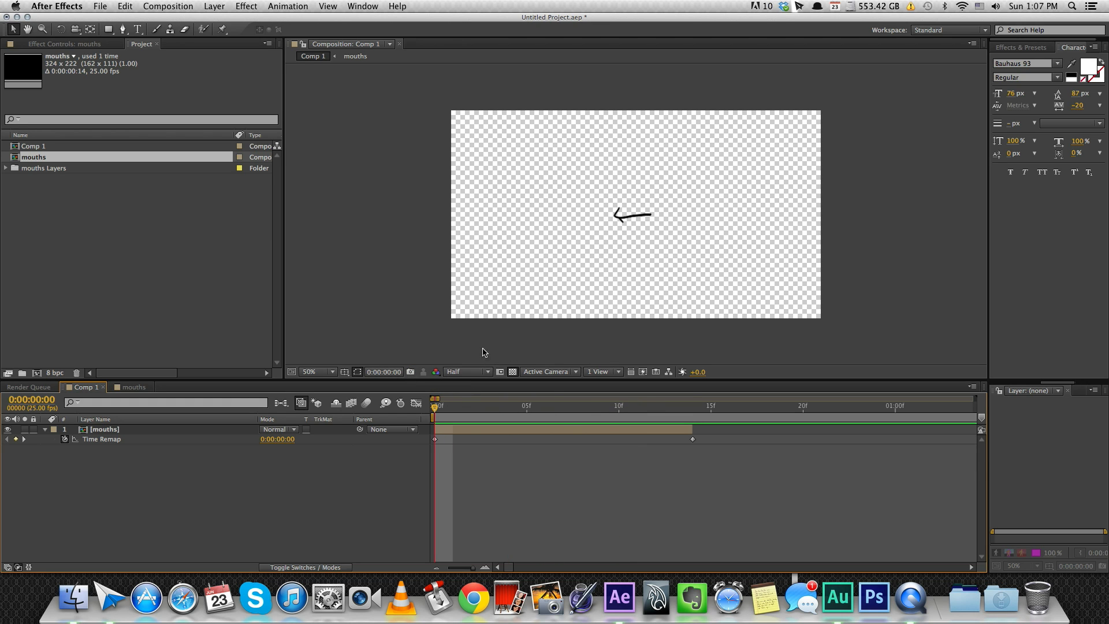
Add a Null Object to Comp 1 and widen it.
click(214, 7)
mouse_move(220, 20)
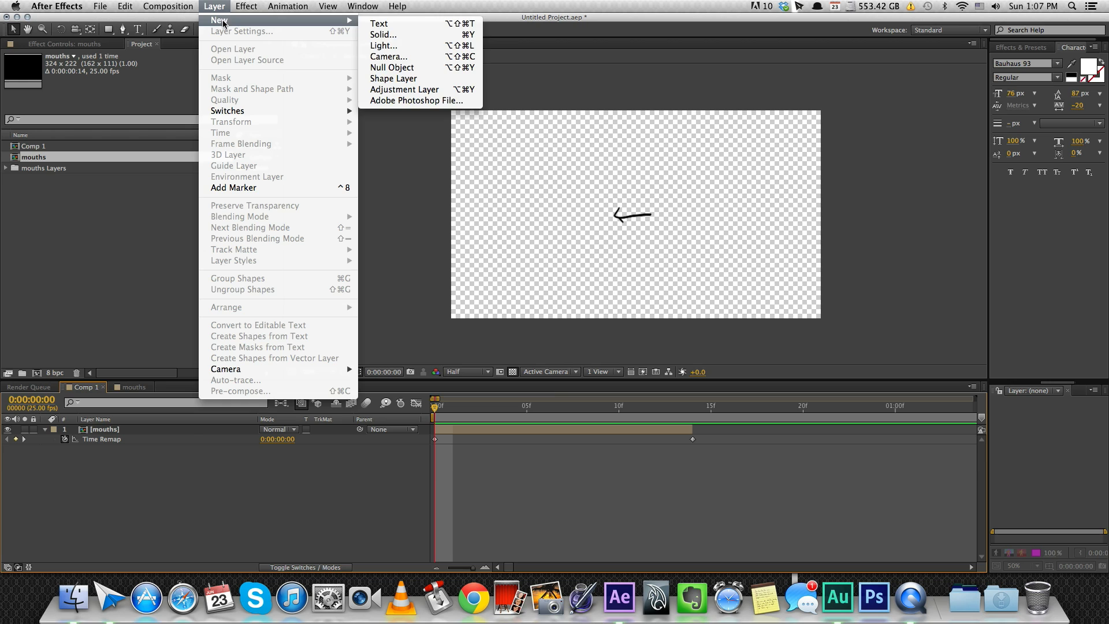
click(415, 71)
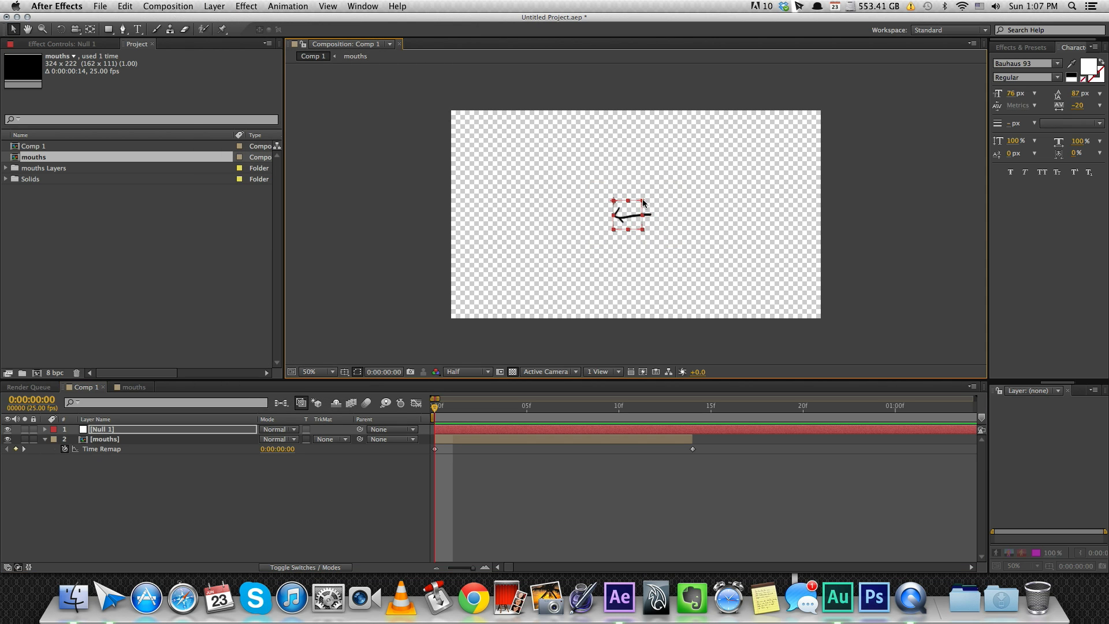
mouse_move(641, 214)
mouse_down()
mouse_move(662, 214)
mouse_move(651, 222)
mouse_up()
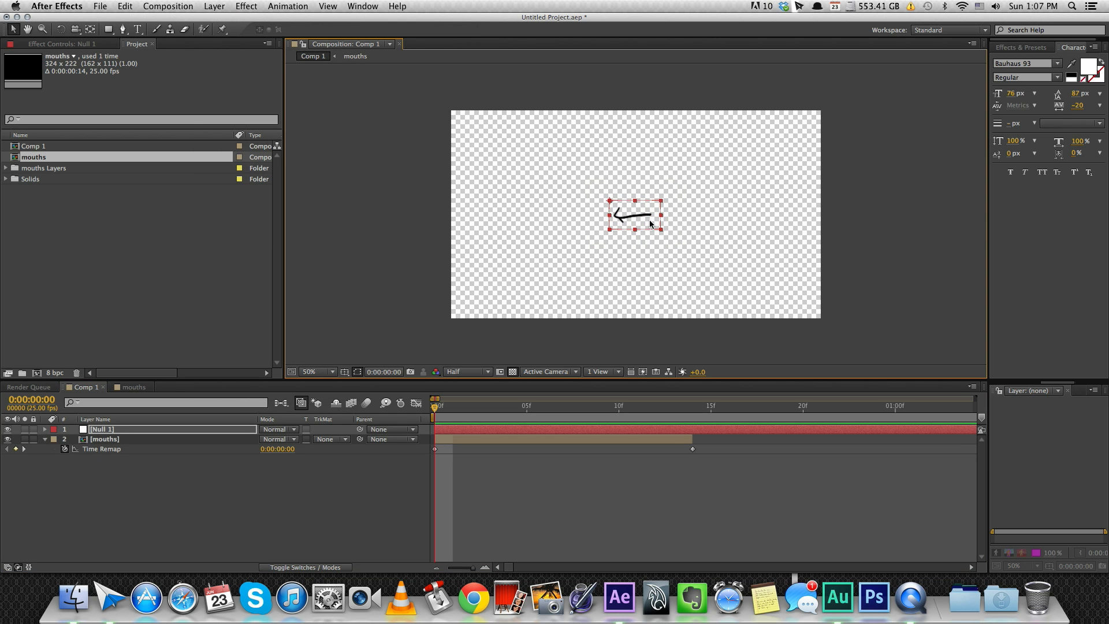
Apply a Slider Control to the null and lower its value to about 55.
click(247, 6)
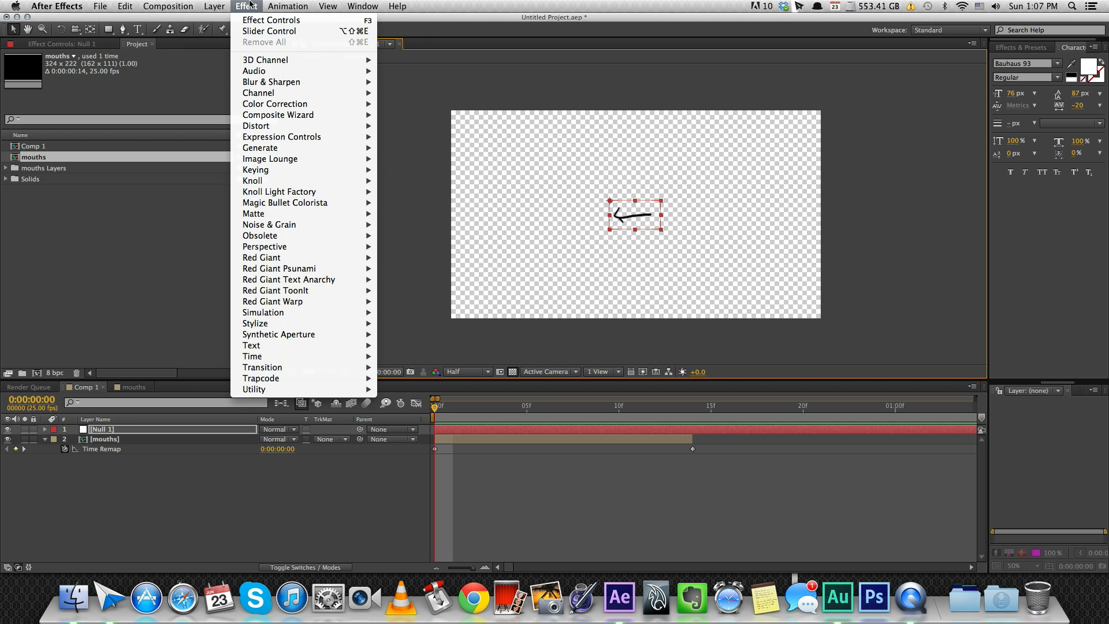
mouse_move(281, 136)
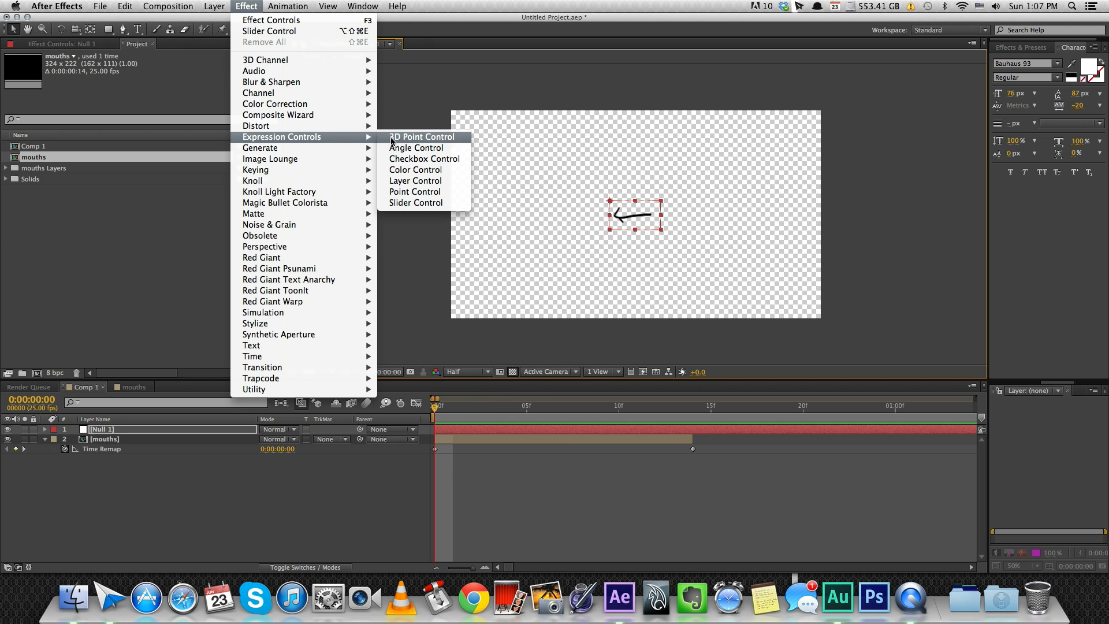
click(443, 206)
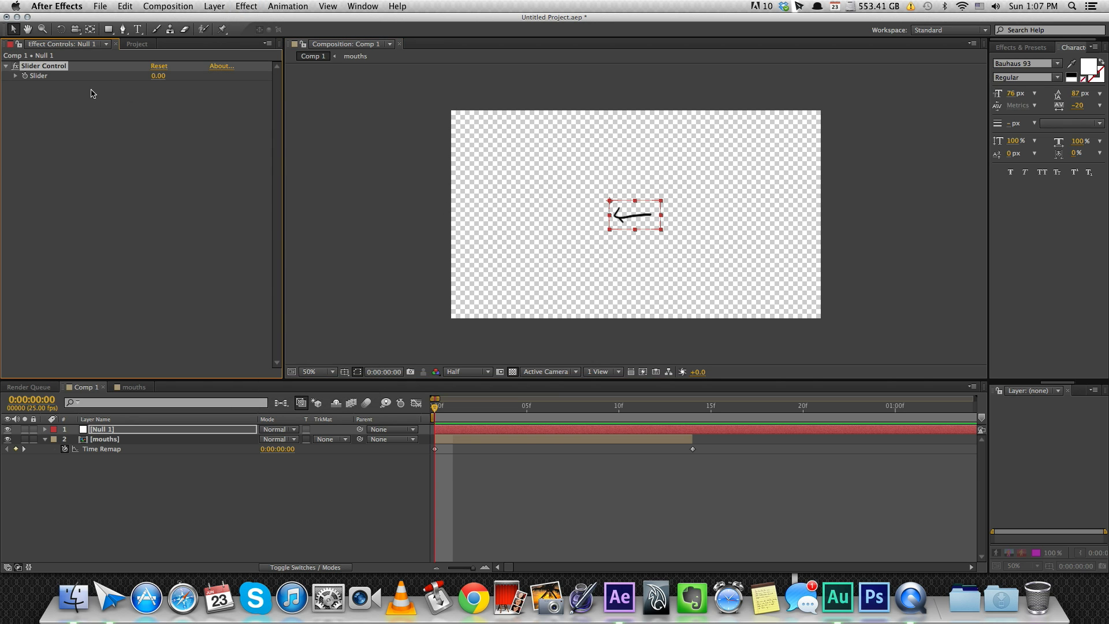
click(17, 76)
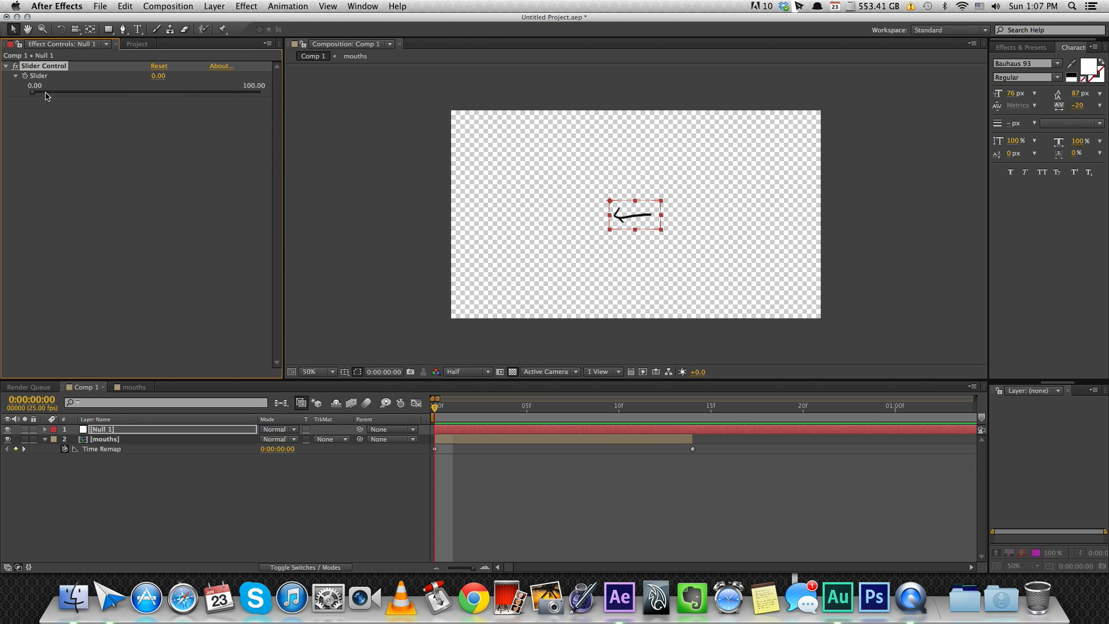
click(161, 92)
drag(231, 111, 32, 101)
Expand Null 1 in the timeline to reveal its Slider property.
click(45, 428)
click(55, 441)
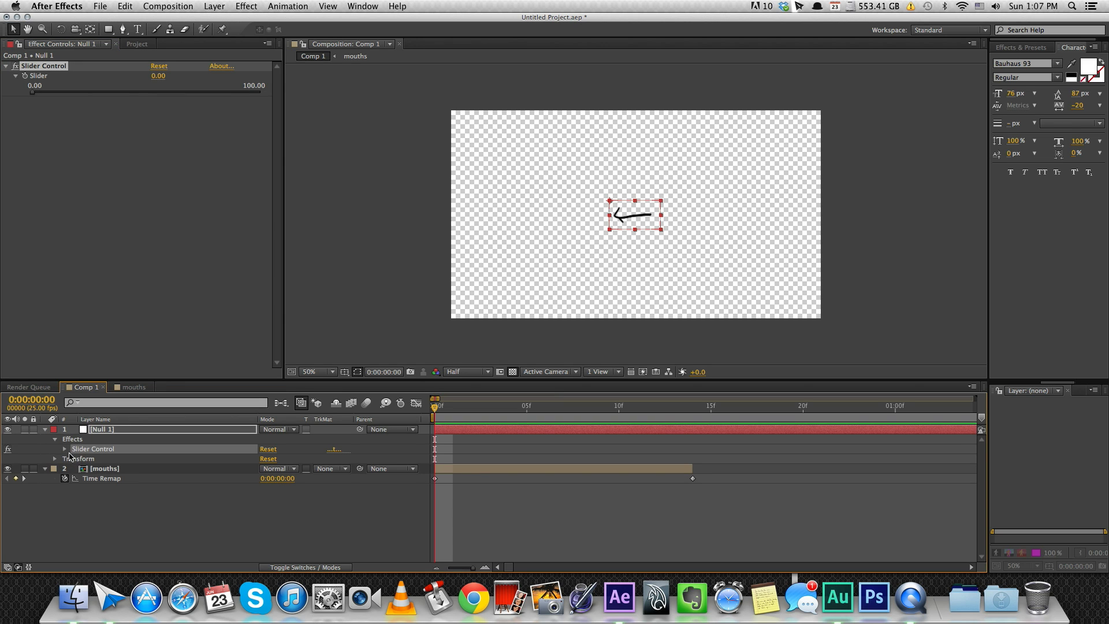
click(65, 449)
click(499, 452)
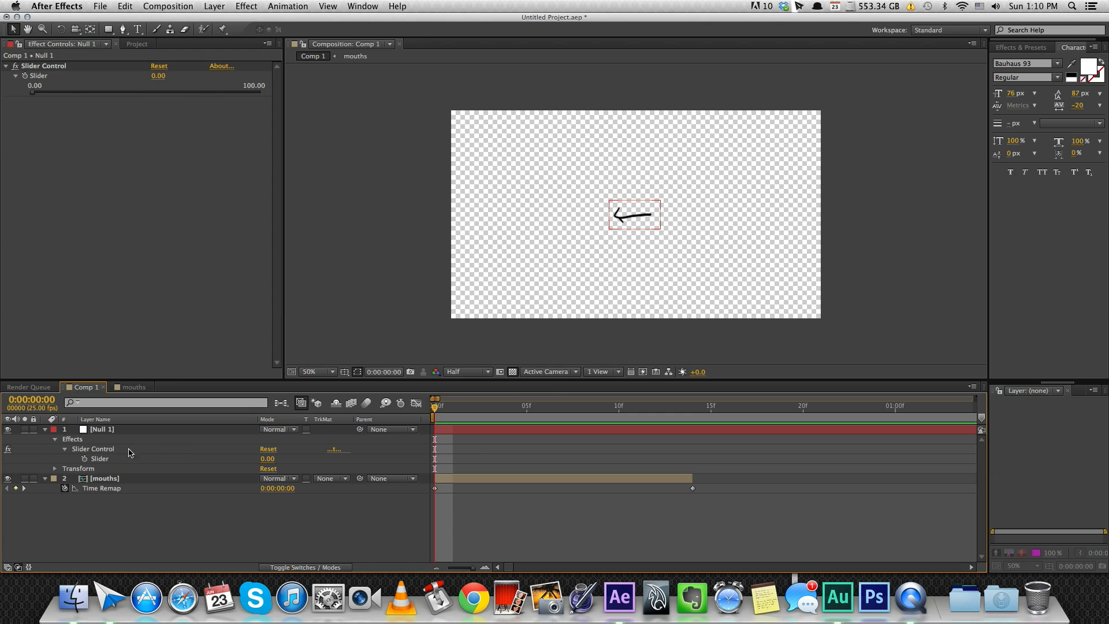
Select Null 1 and begin renaming it to mouthCtrl.
click(112, 429)
right_click(114, 432)
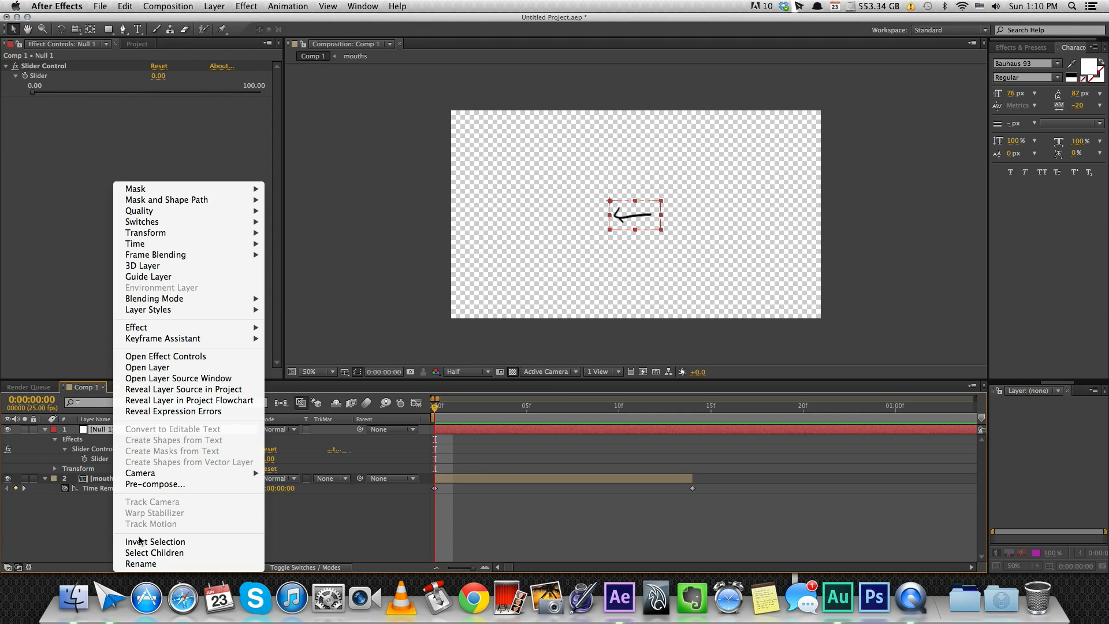
click(138, 564)
text(m)
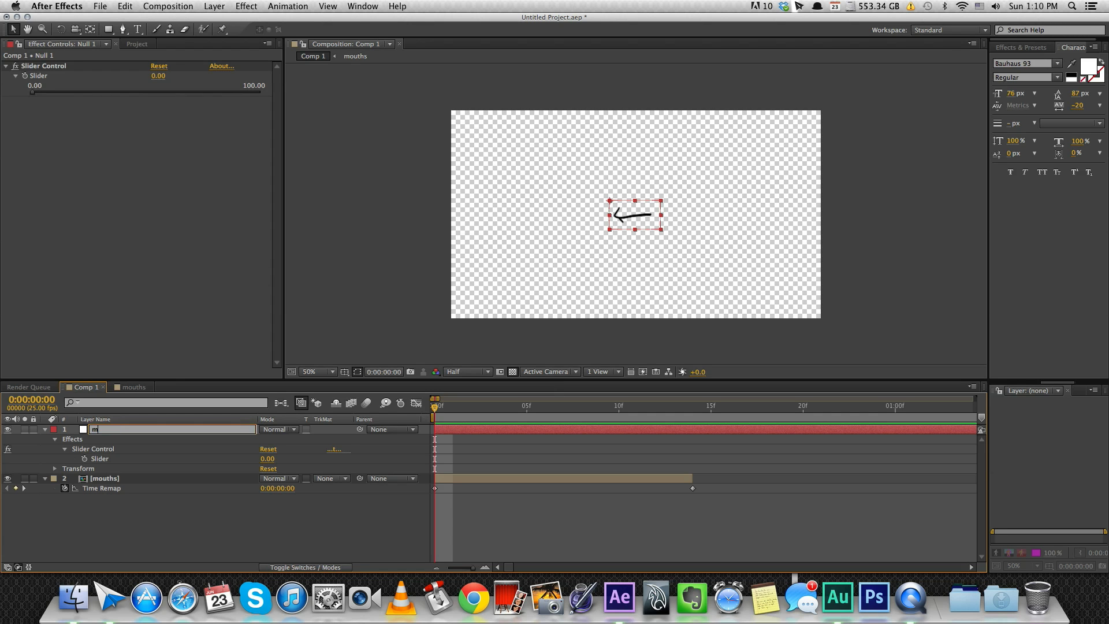
text(outhCtrl)
Confirm the mouthCtrl name and pick-whip the mouths Time Remap expression to its Slider.
click(460, 453)
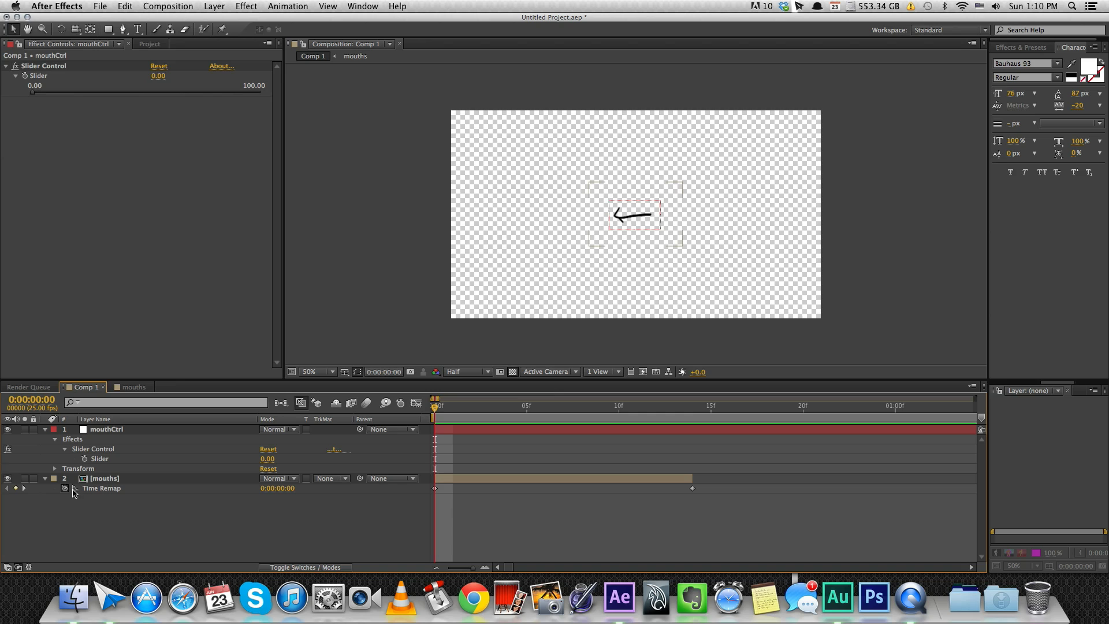
alt+click(65, 488)
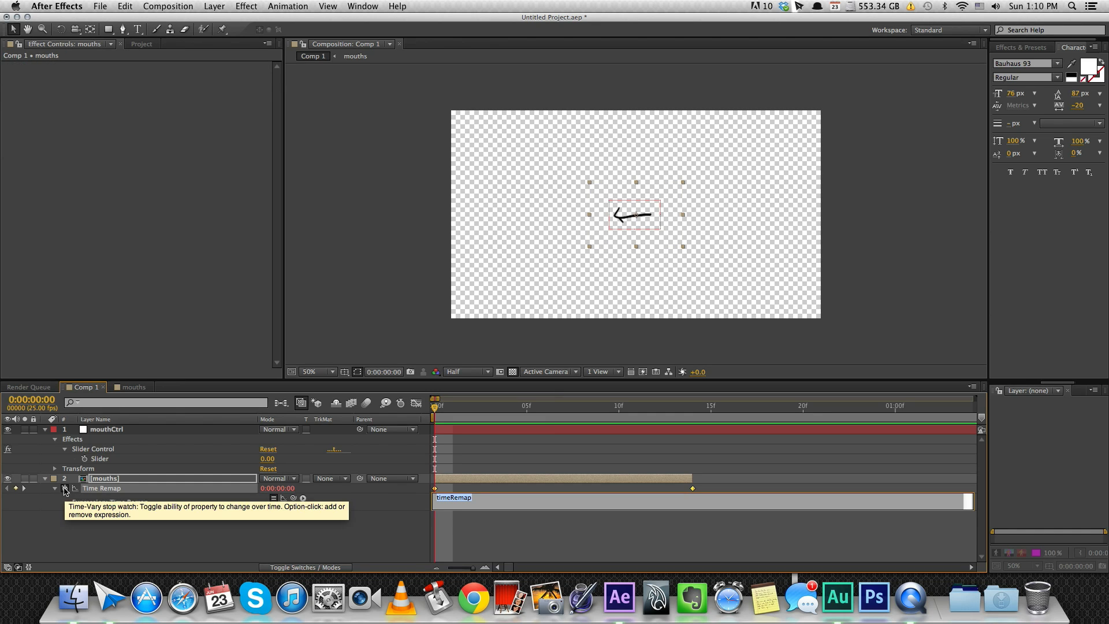
drag(293, 498, 141, 460)
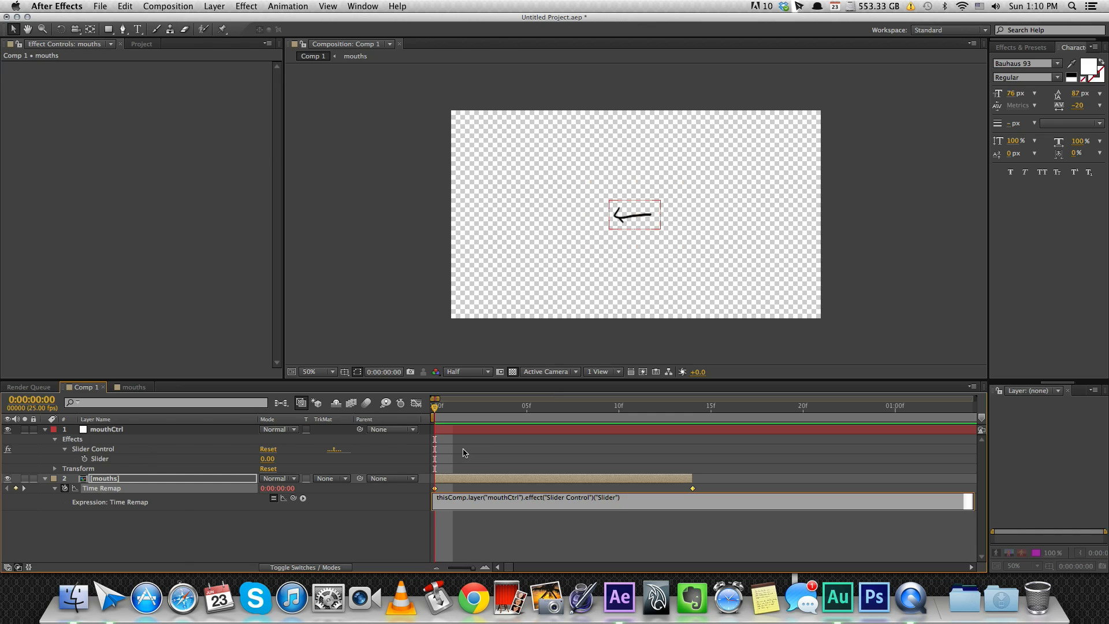
click(515, 477)
Test the mouth shape by changing the mouthCtrl Slider value.
click(158, 434)
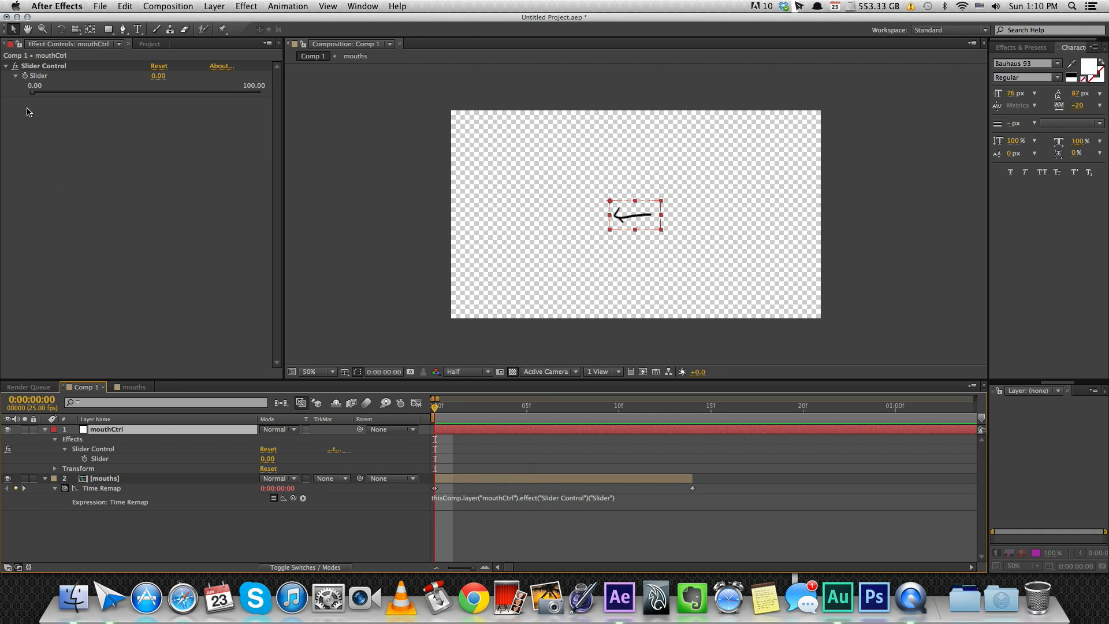
drag(38, 96, 31, 98)
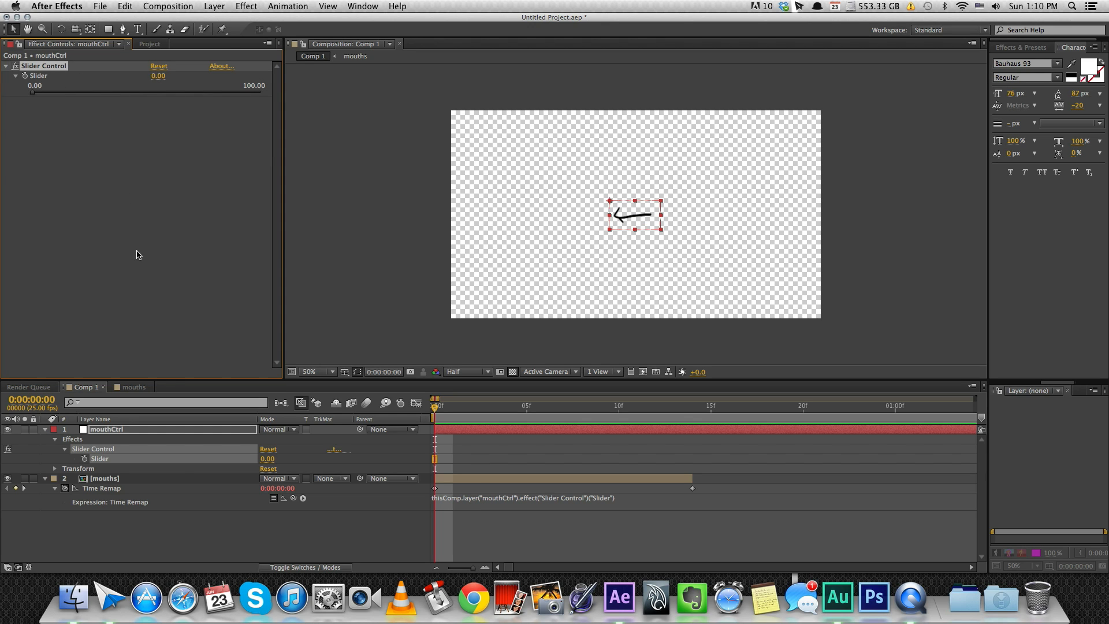
click(495, 530)
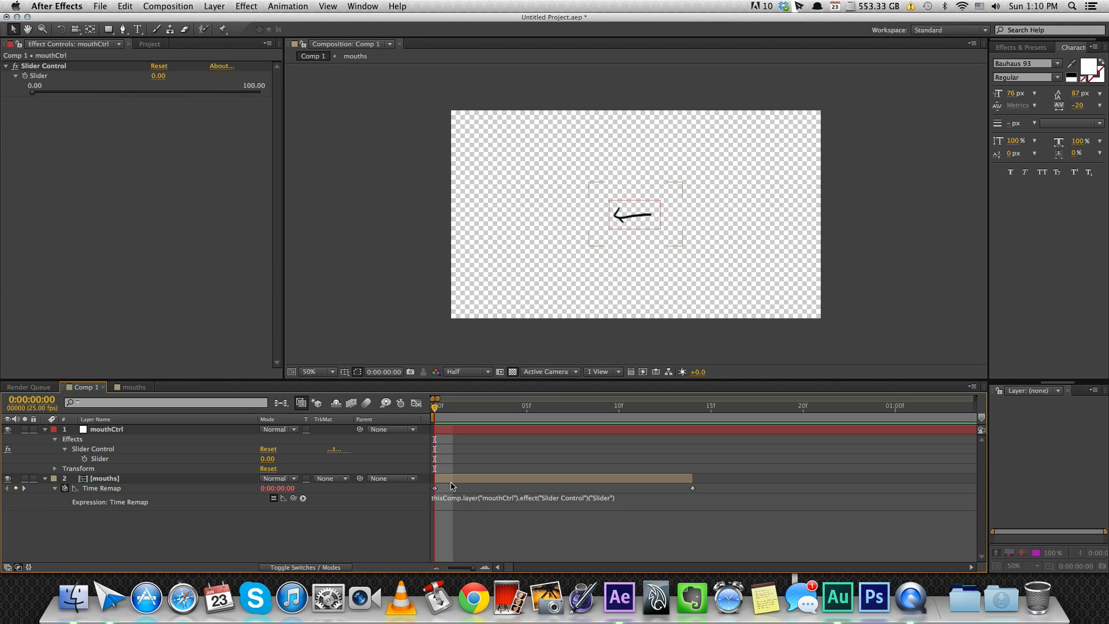
click(455, 485)
click(489, 450)
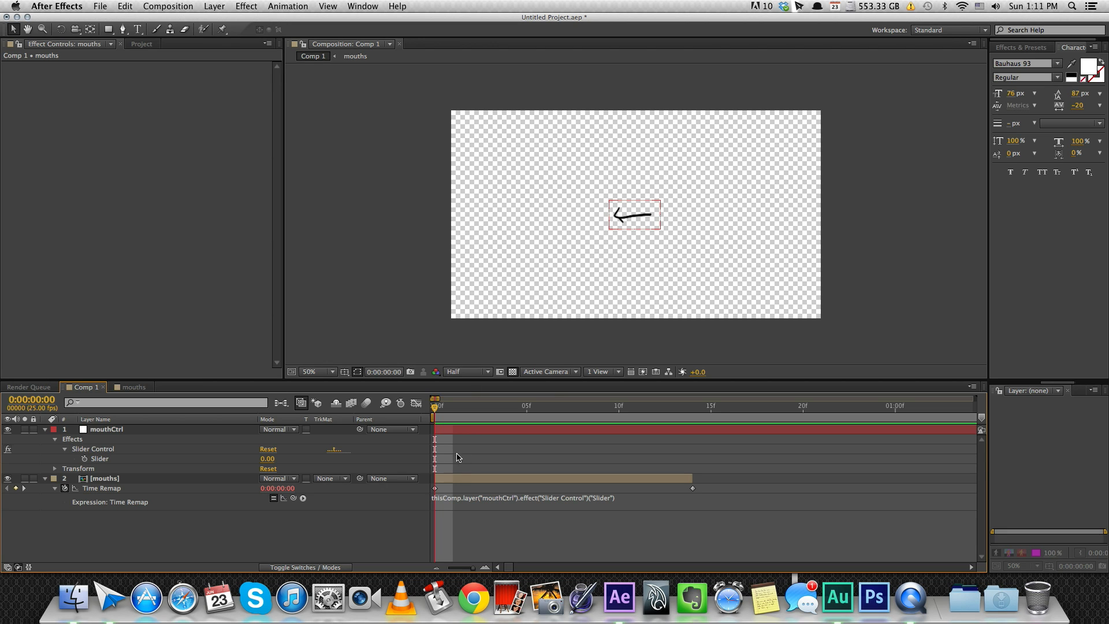
Rewrite the Time Remap expression as a=...; framesToTime(a).
click(460, 475)
click(457, 511)
click(450, 499)
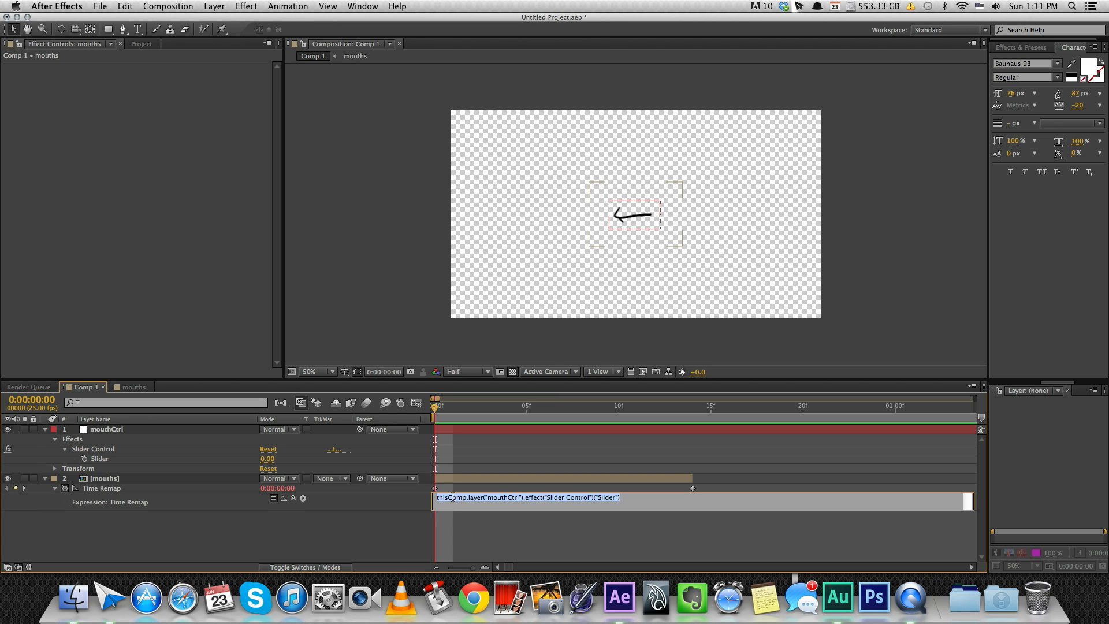
text(a=thisComp.layer("mouthCtrl").effect("Slider Control")("Slider") framesToTime(a))
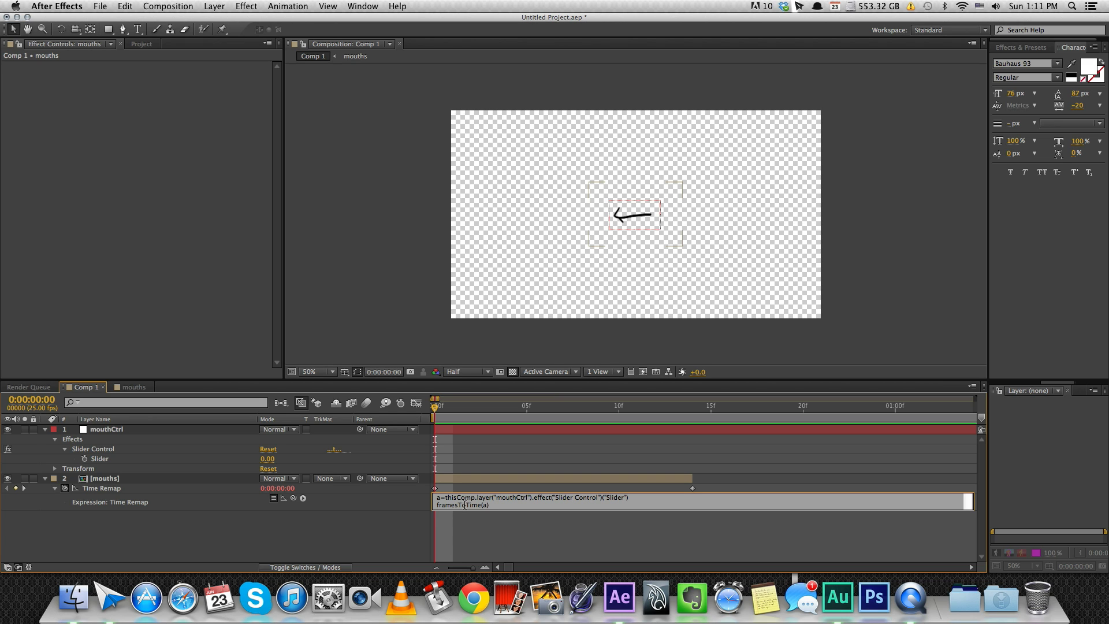
click(450, 500)
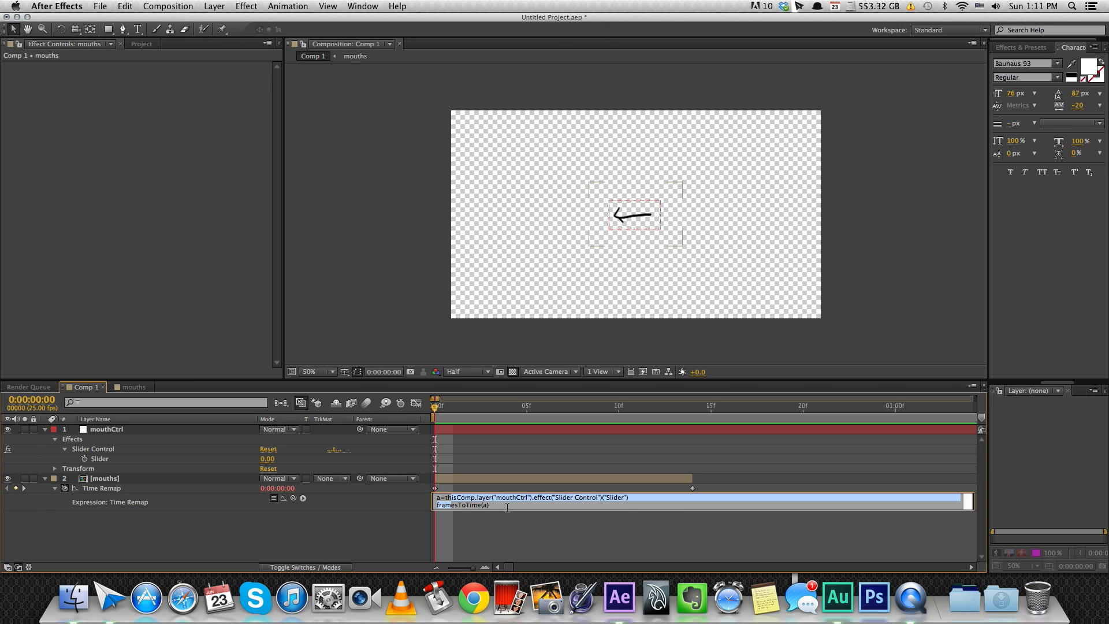
click(506, 502)
drag(496, 497, 519, 497)
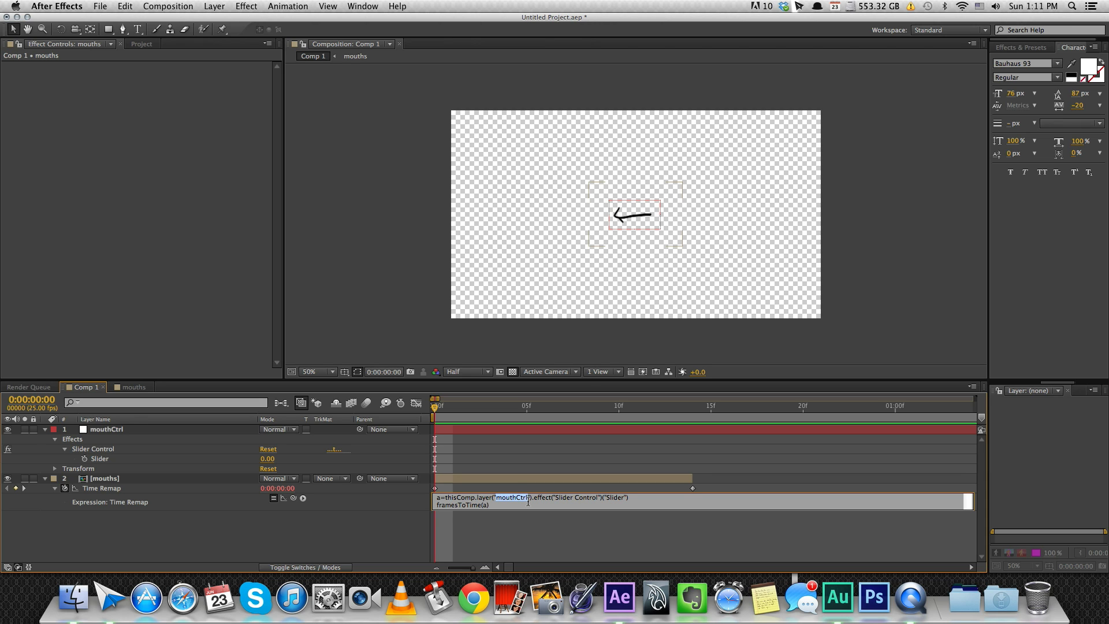
click(526, 455)
click(552, 422)
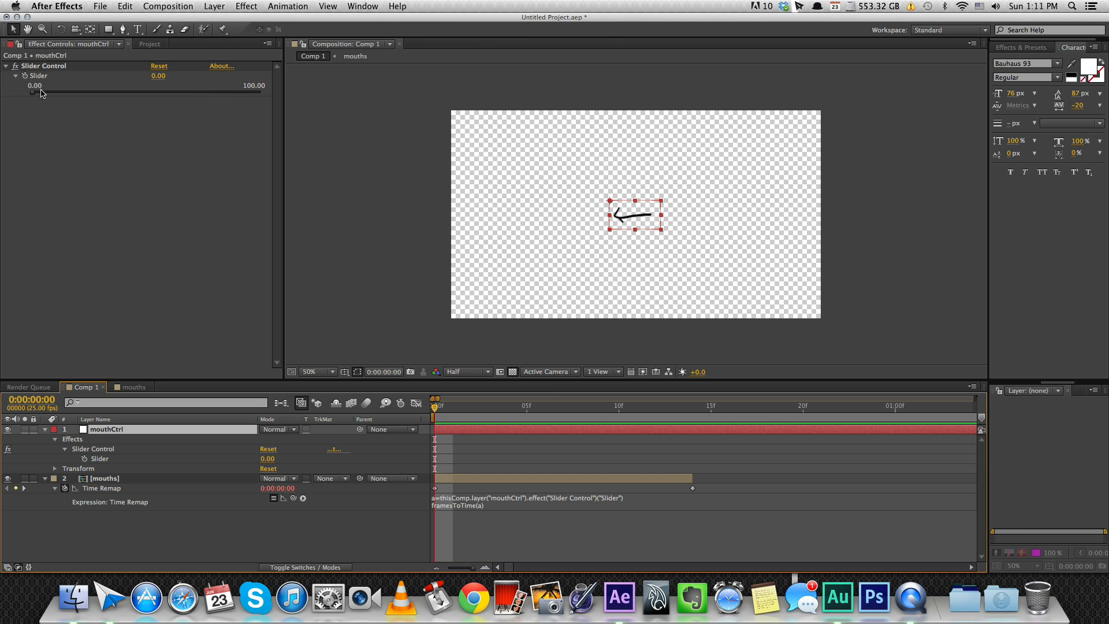
mouse_move(33, 92)
mouse_down()
mouse_move(75, 98)
mouse_move(18, 97)
mouse_up()
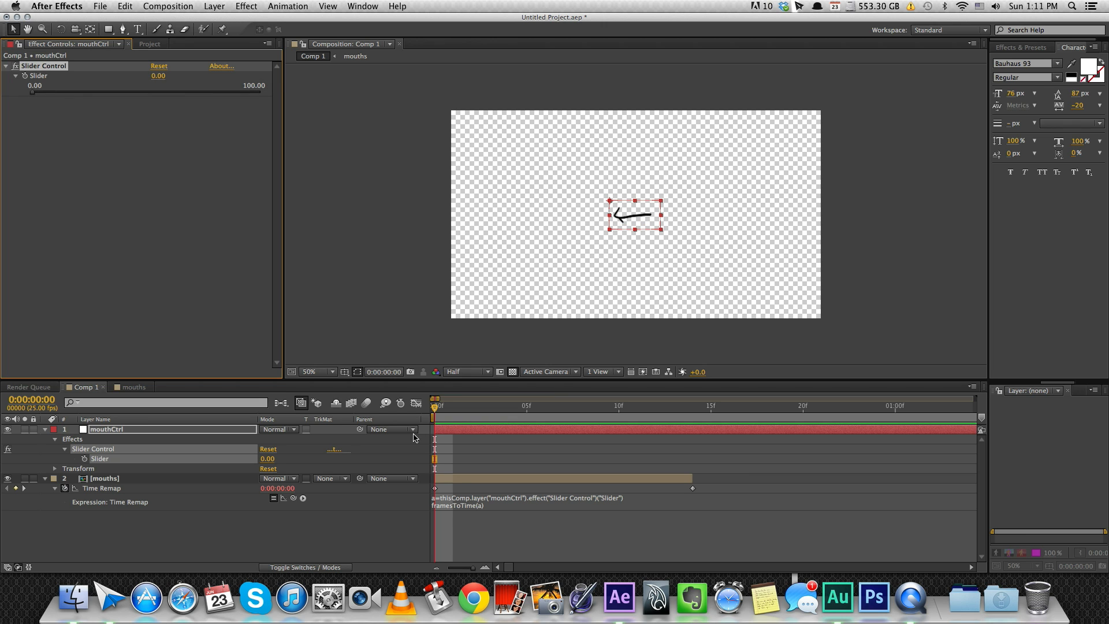
click(458, 484)
double_click(458, 484)
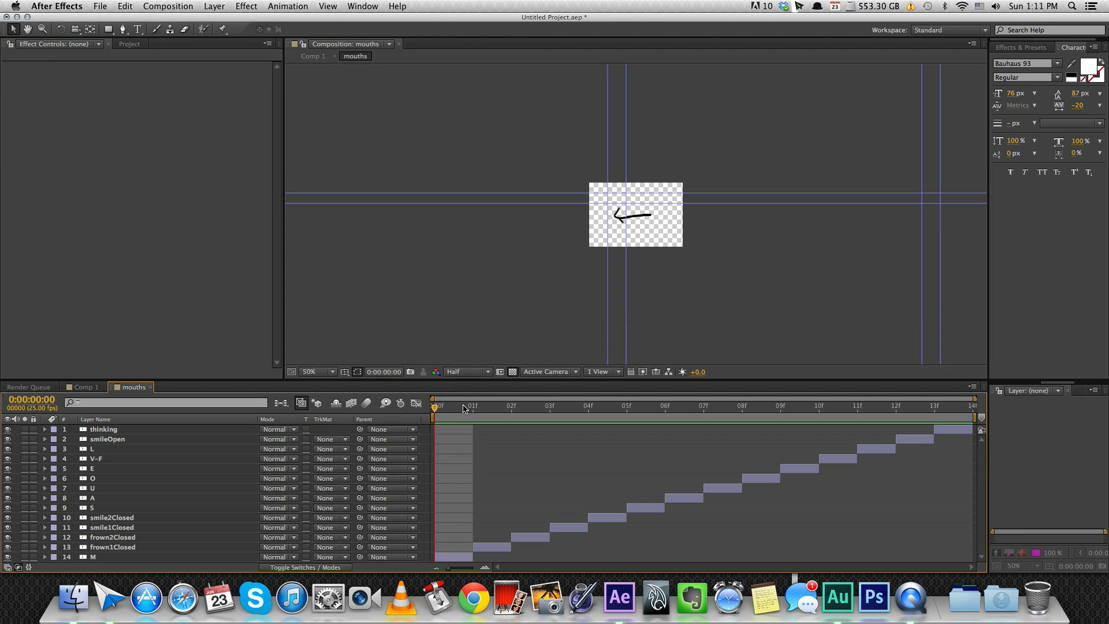
mouse_move(444, 414)
mouse_down()
mouse_move(747, 464)
mouse_move(938, 469)
mouse_move(937, 447)
mouse_up()
drag(944, 410, 436, 407)
click(85, 387)
click(130, 429)
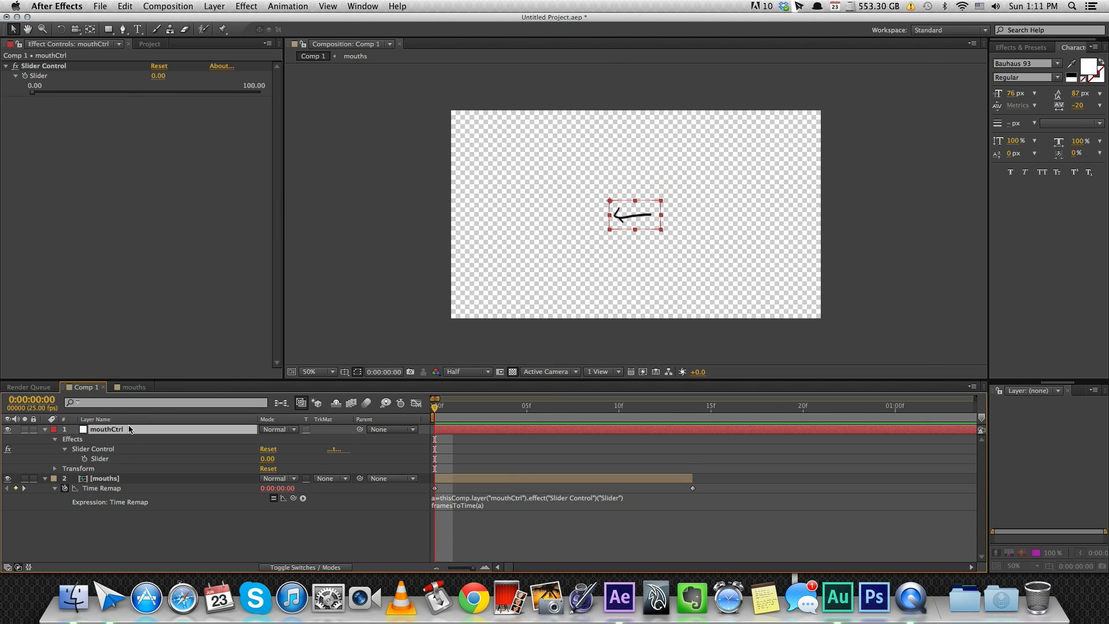
mouse_move(86, 92)
mouse_down()
mouse_move(198, 103)
mouse_move(29, 92)
mouse_up()
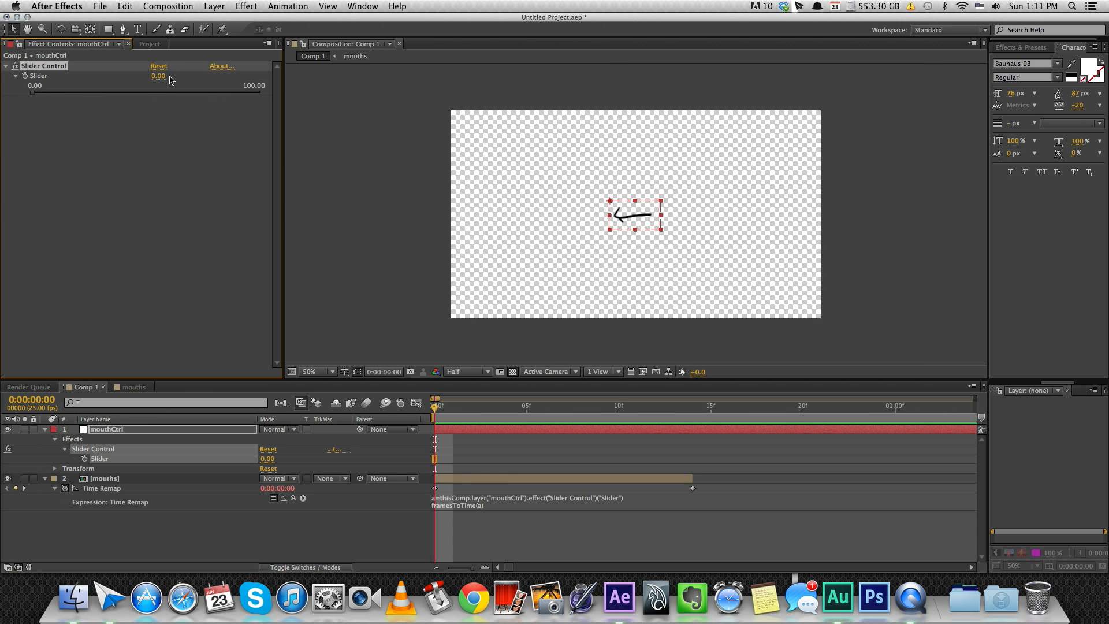
Set the mouthCtrl Slider range to 0–14 in Edit Value, then test the mouth shapes.
right_click(38, 77)
click(66, 83)
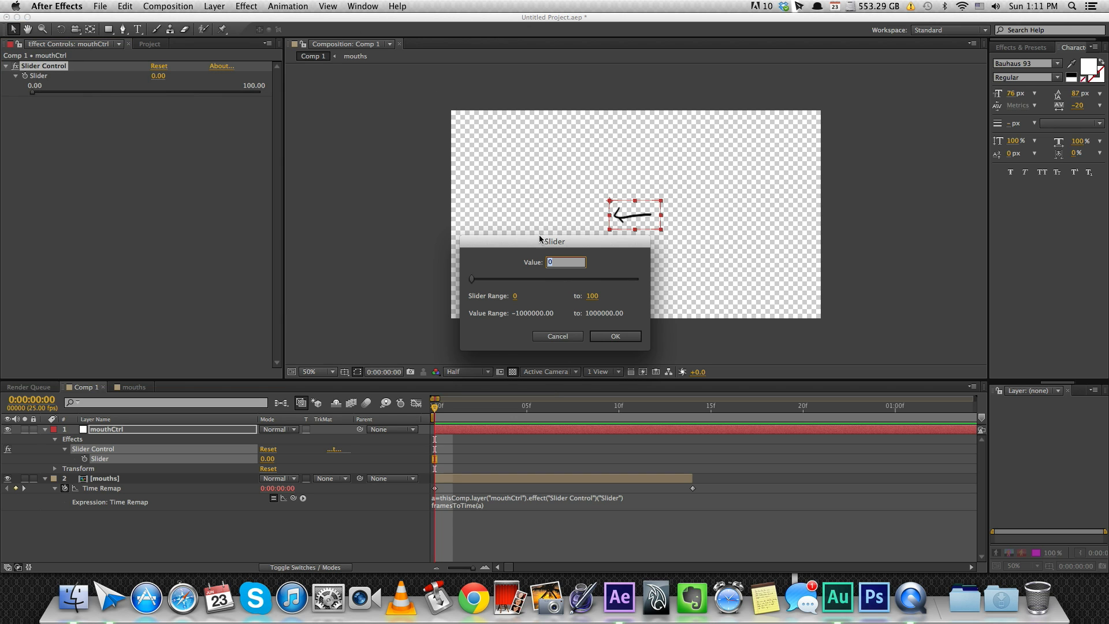
click(592, 295)
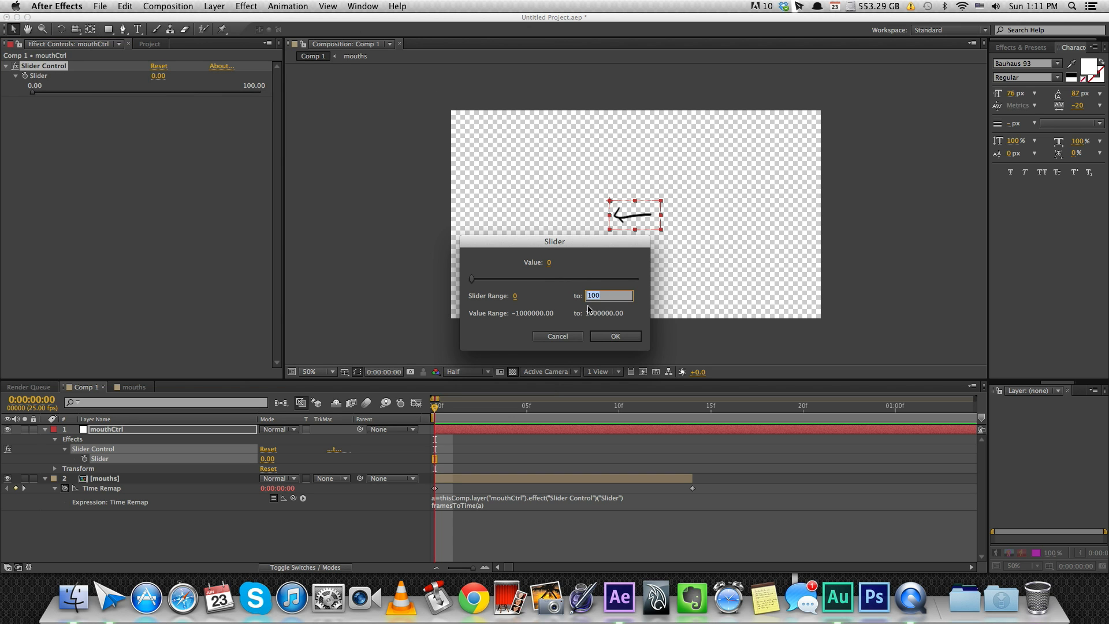
text(14)
click(591, 336)
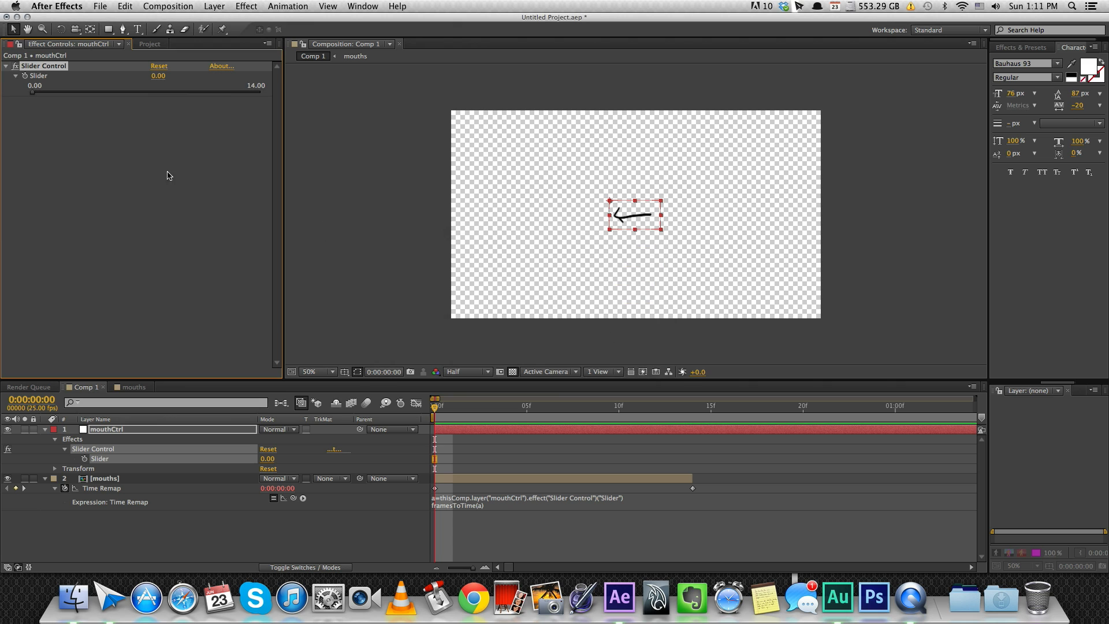
mouse_move(52, 92)
mouse_down()
mouse_move(240, 104)
mouse_move(83, 103)
mouse_move(159, 117)
mouse_up()
Reset the Slider to 0 and add the face artwork to Comp 1, nudged upward.
click(158, 65)
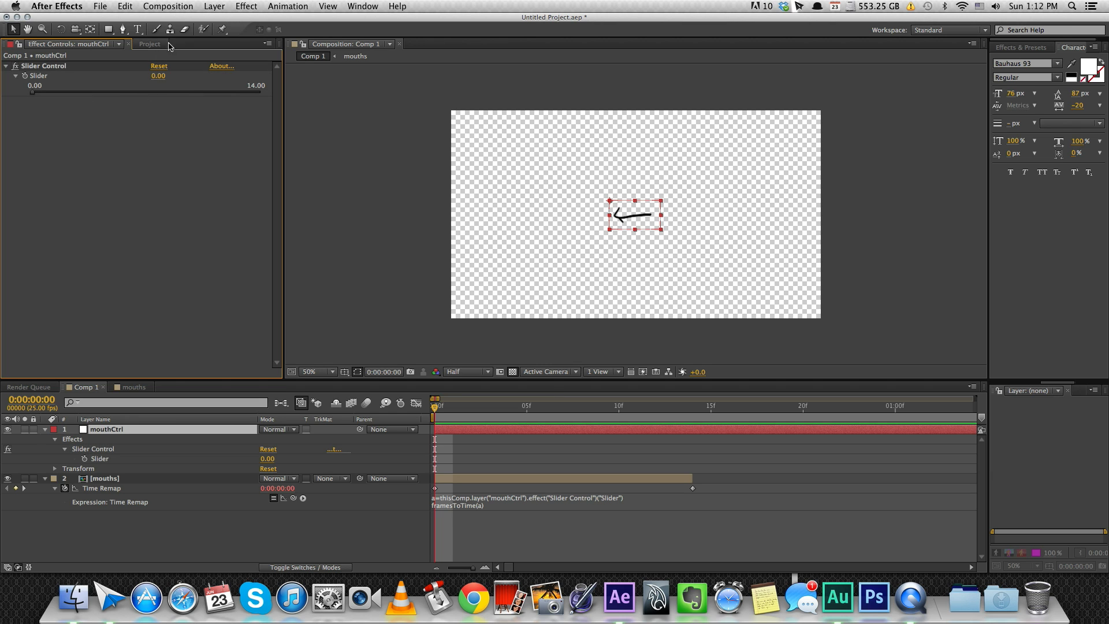
click(474, 444)
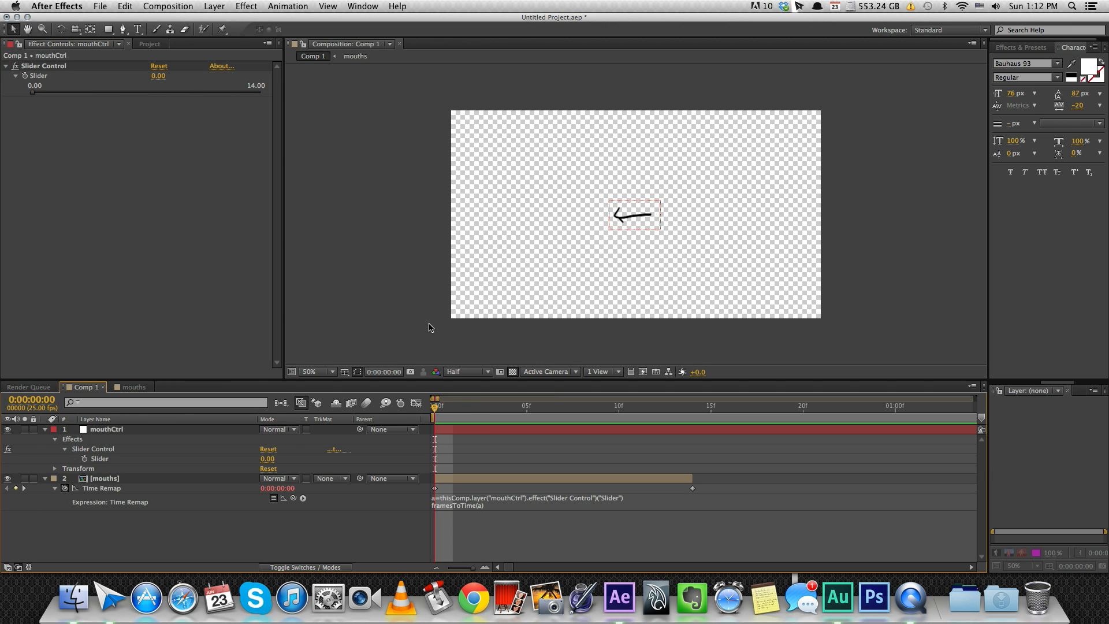
click(149, 43)
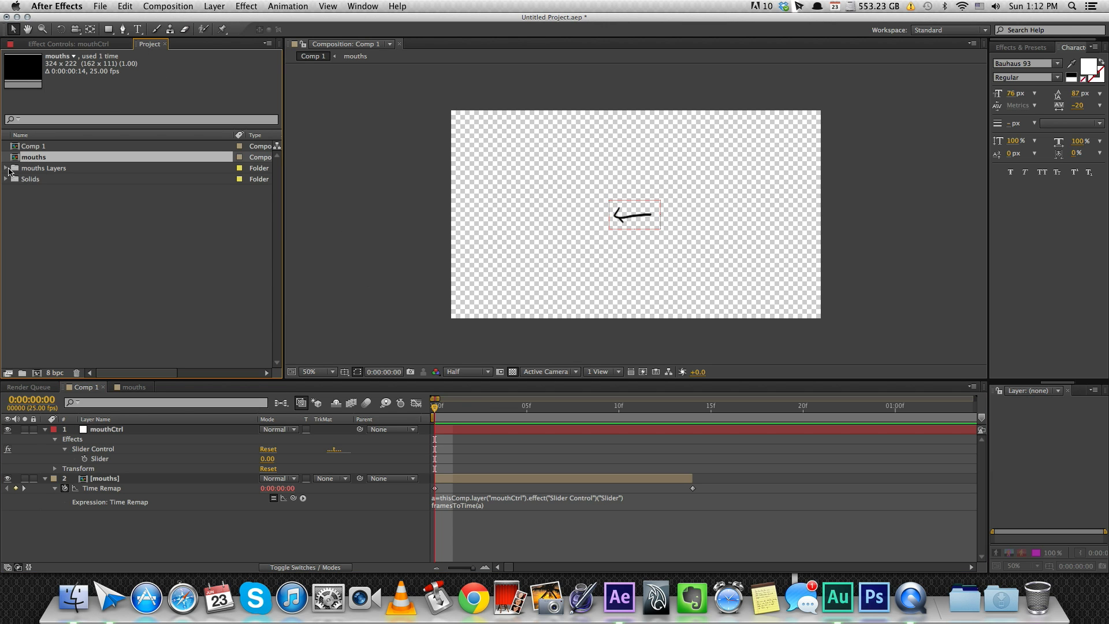
click(8, 168)
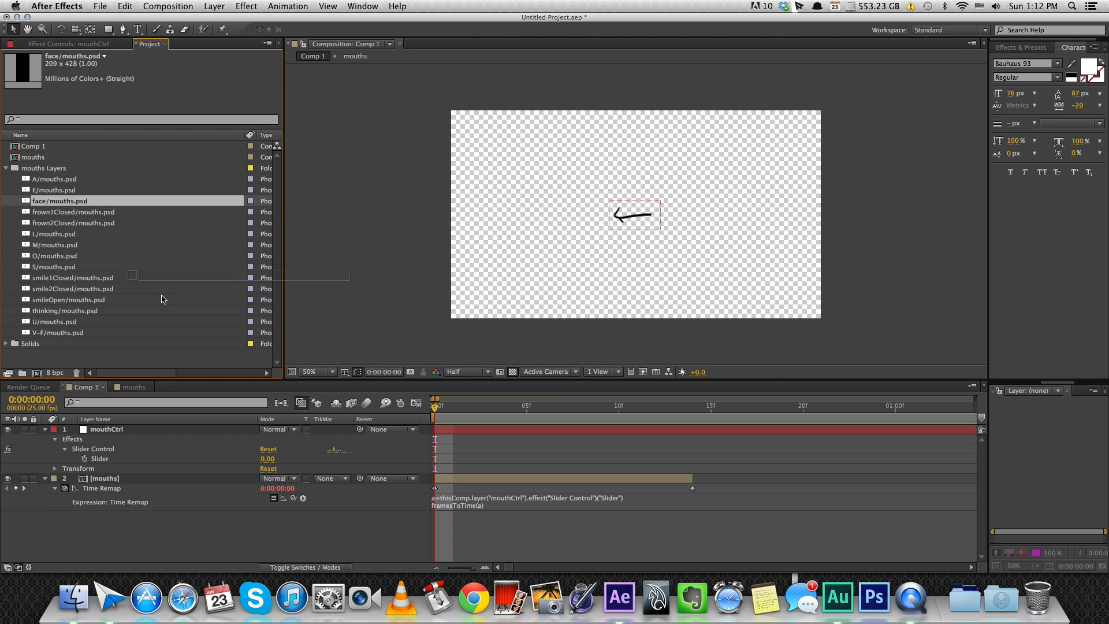
drag(58, 201, 174, 519)
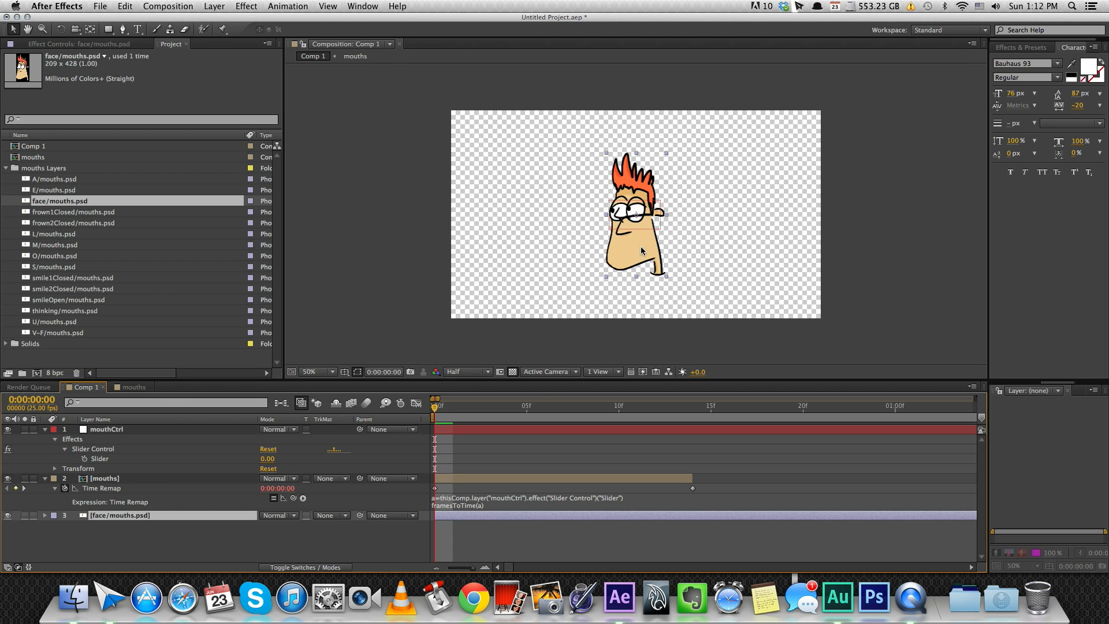
mouse_move(641, 251)
mouse_down()
mouse_move(639, 233)
mouse_move(637, 258)
mouse_up()
Move the mouths layer down onto the face and test mouthCtrl Slider values.
key(super+Up)
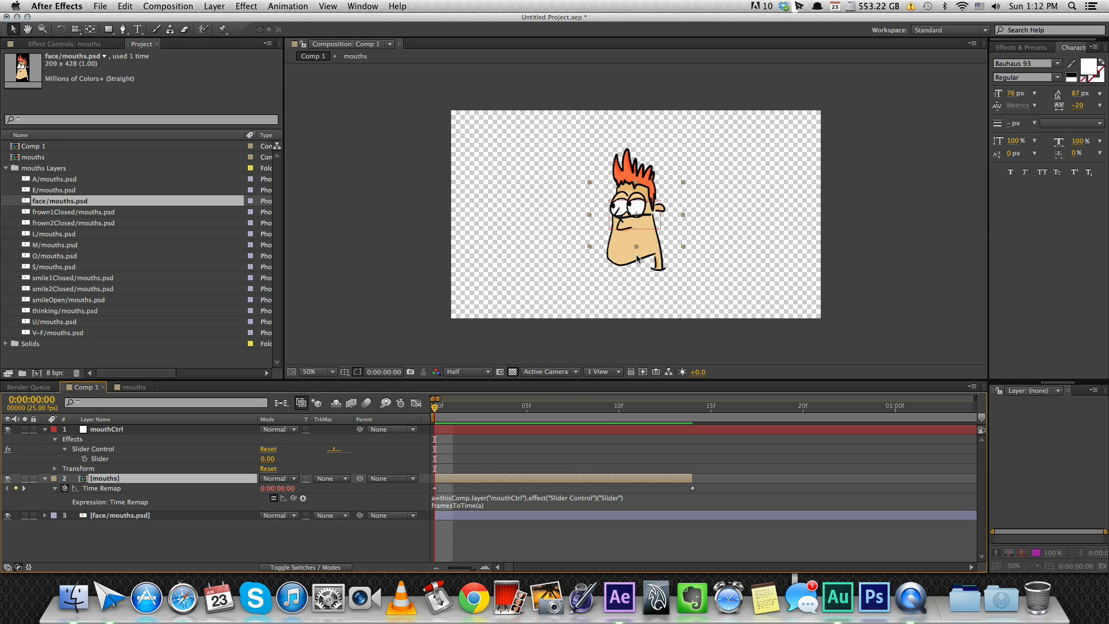
drag(662, 226, 657, 255)
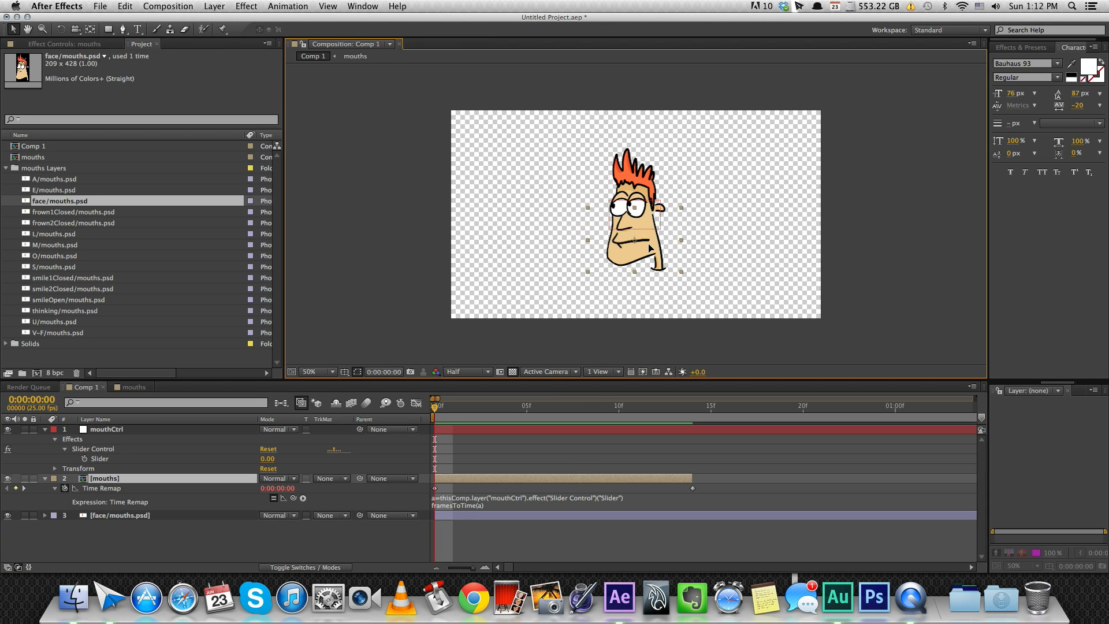
key(super+Up)
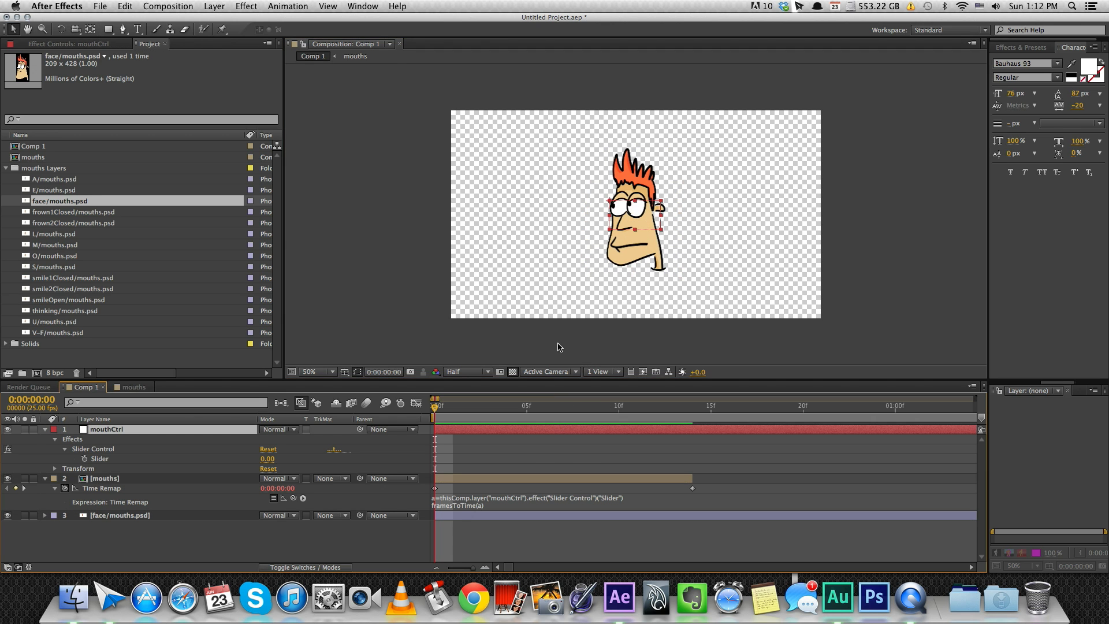
click(100, 43)
mouse_move(34, 92)
mouse_down()
mouse_move(121, 101)
mouse_move(57, 96)
mouse_up()
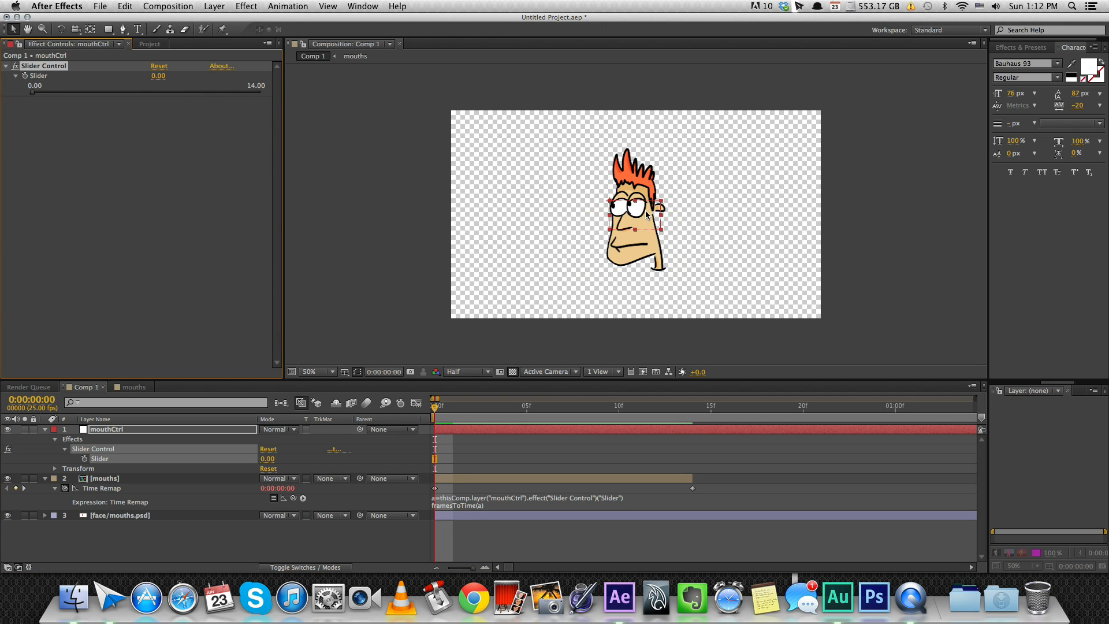
Place the mouthCtrl null over the mouth and parent the mouths layer to it.
drag(640, 217, 645, 246)
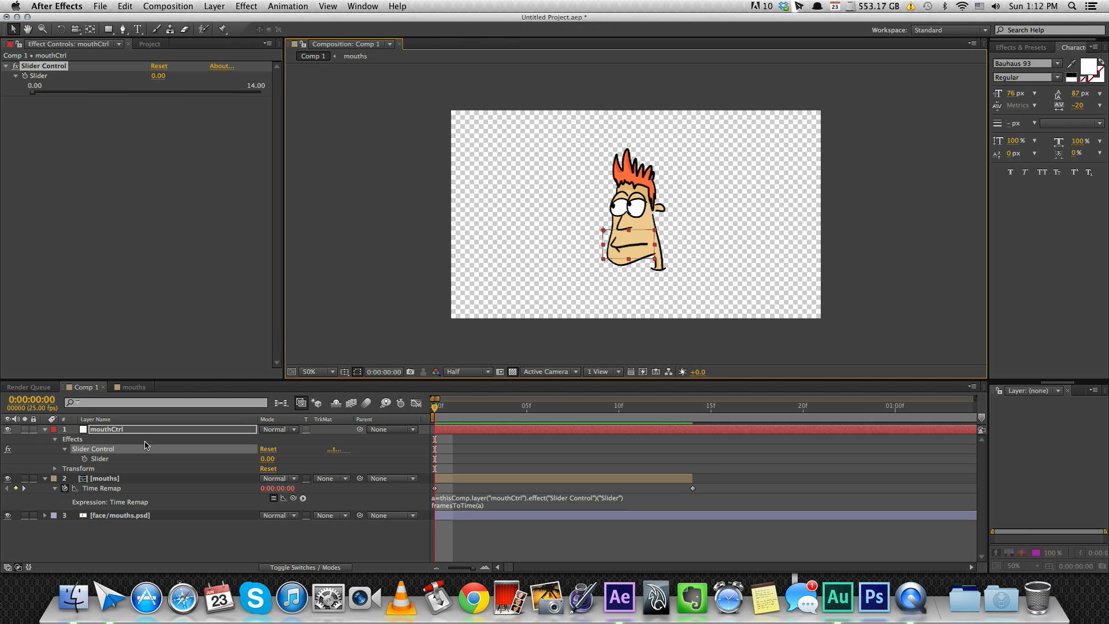
click(104, 478)
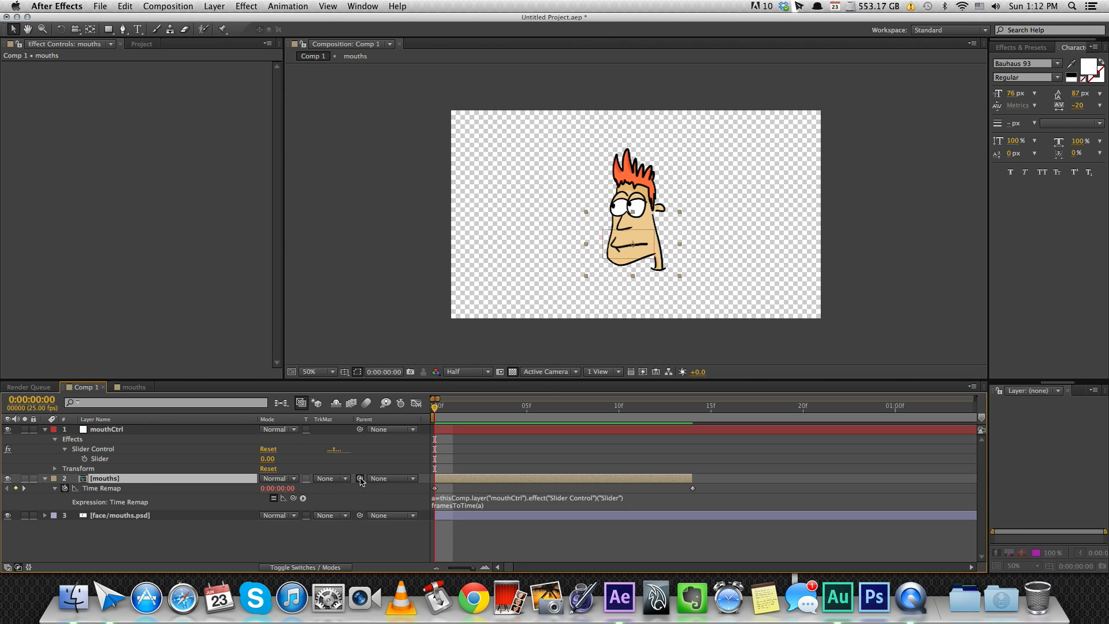
drag(359, 479, 164, 430)
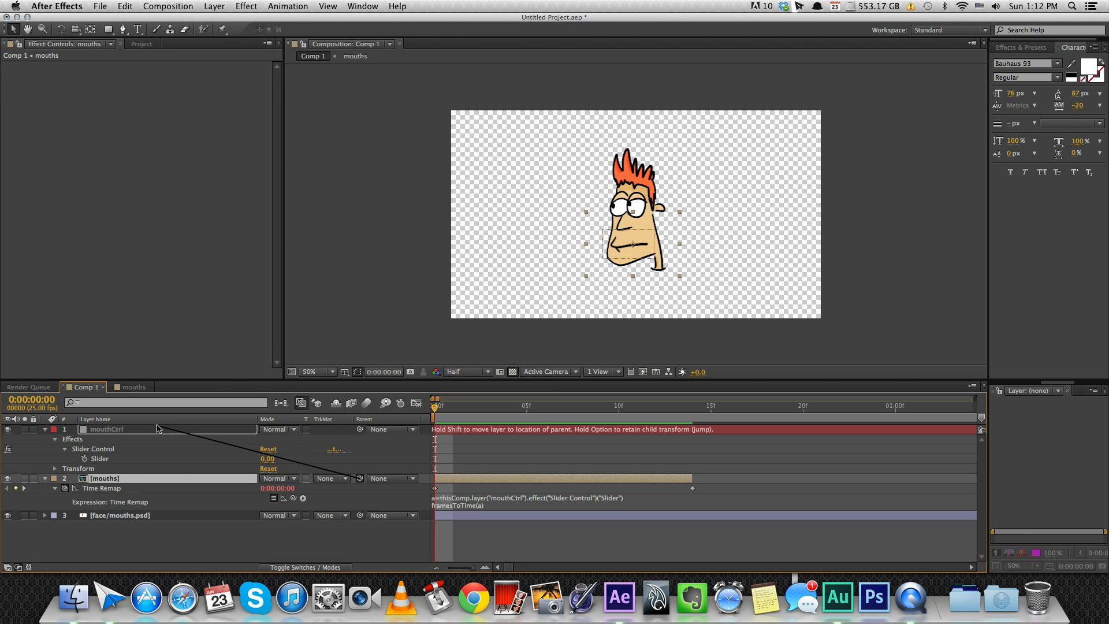
mouse_move(632, 250)
mouse_down()
mouse_move(638, 202)
mouse_move(635, 244)
mouse_up()
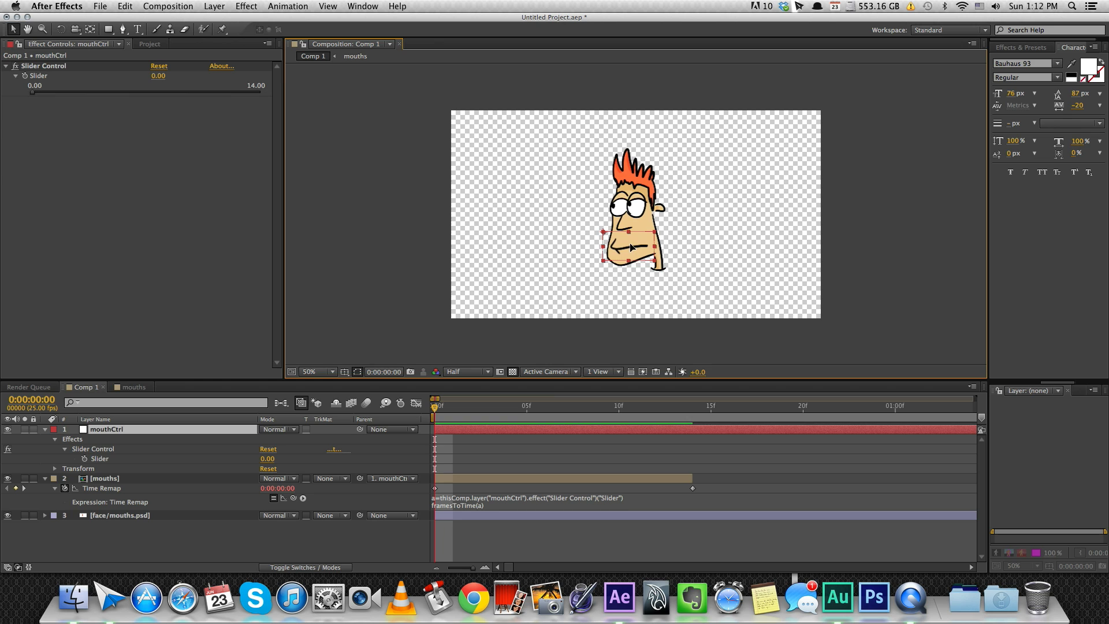
Keyframe the mouthCtrl Slider at 0 on frame 0 and 4.47 on frame 5.
click(520, 461)
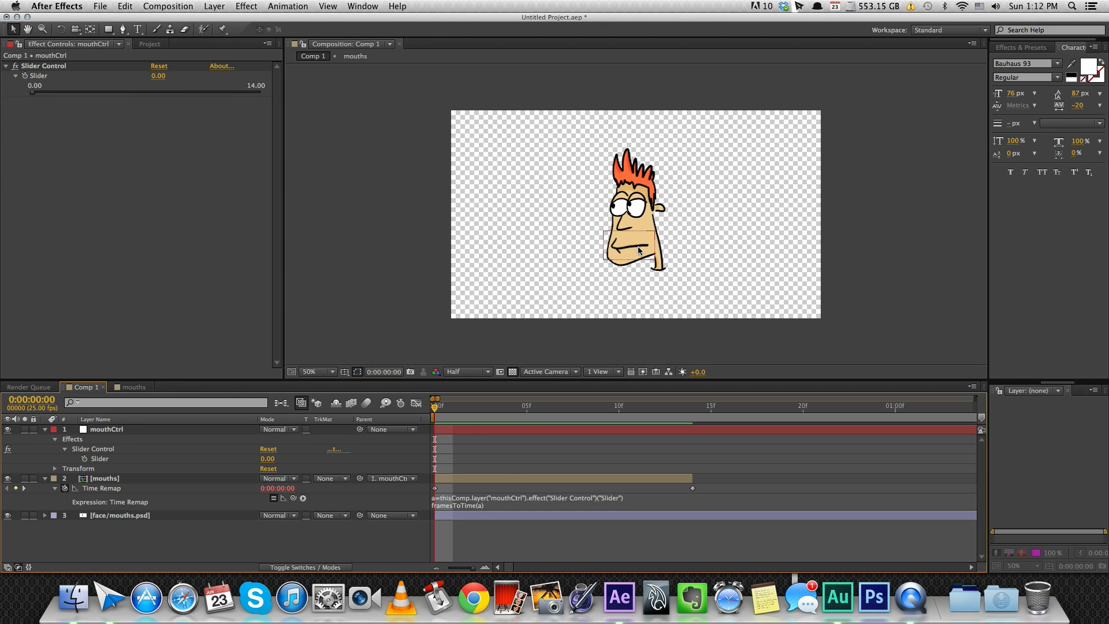
click(463, 429)
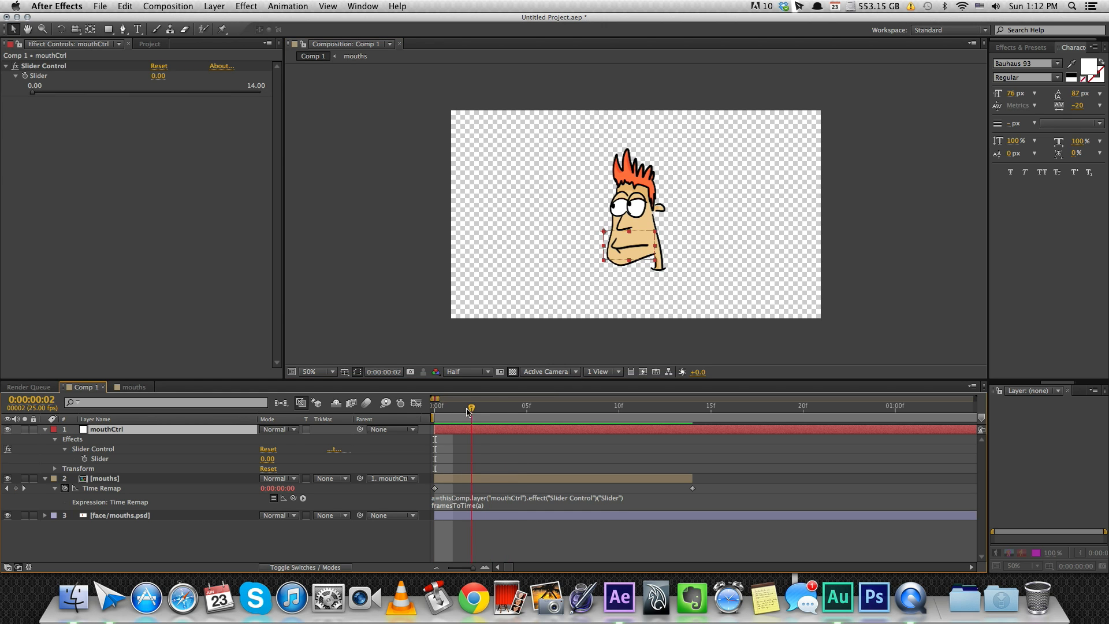
click(431, 407)
click(84, 459)
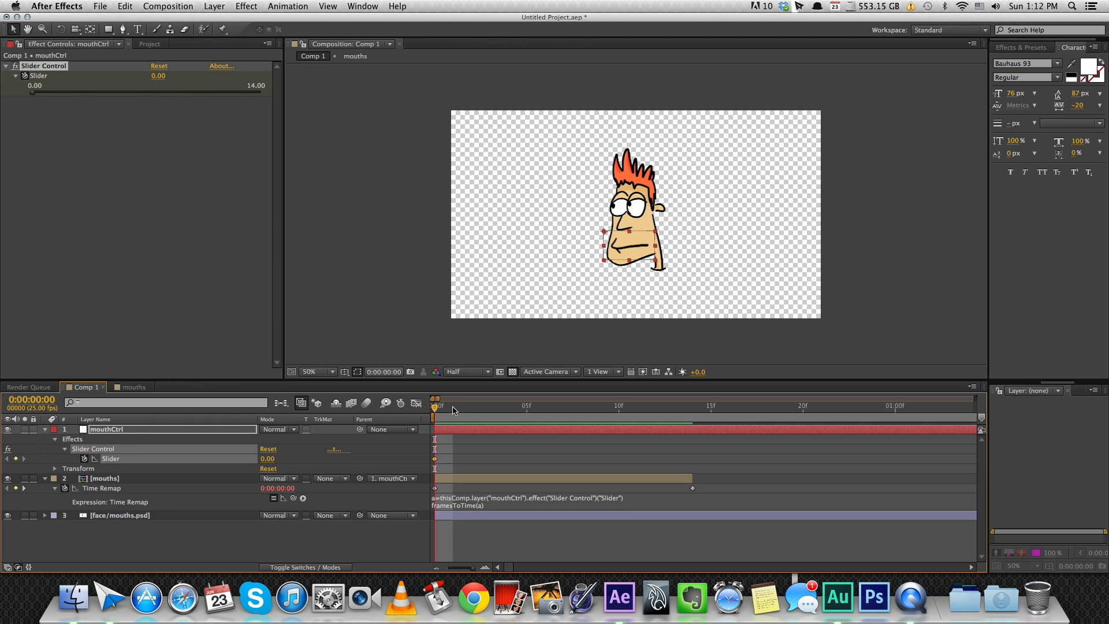
drag(433, 416, 523, 416)
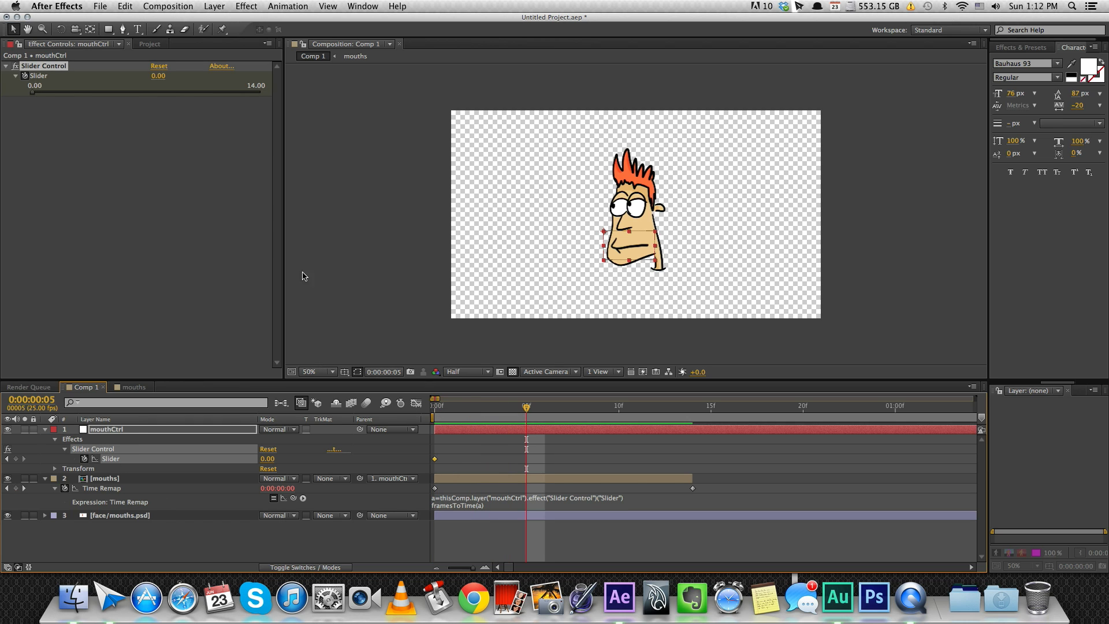
drag(43, 93, 109, 97)
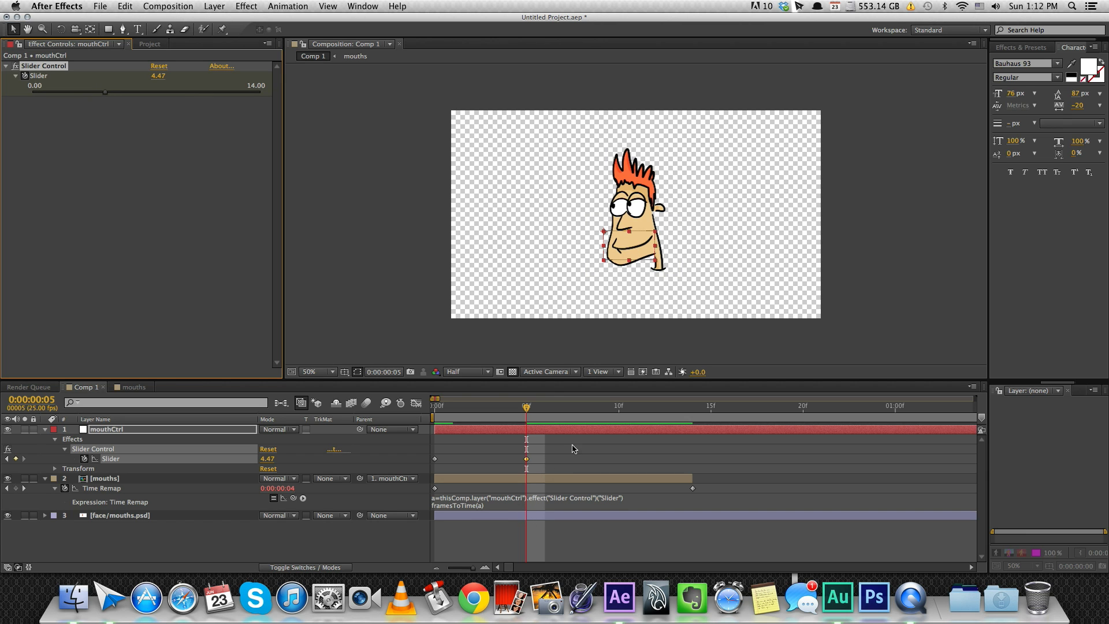
Convert both Slider keyframes to hold keyframes and check the mouth across frames.
drag(561, 445, 435, 466)
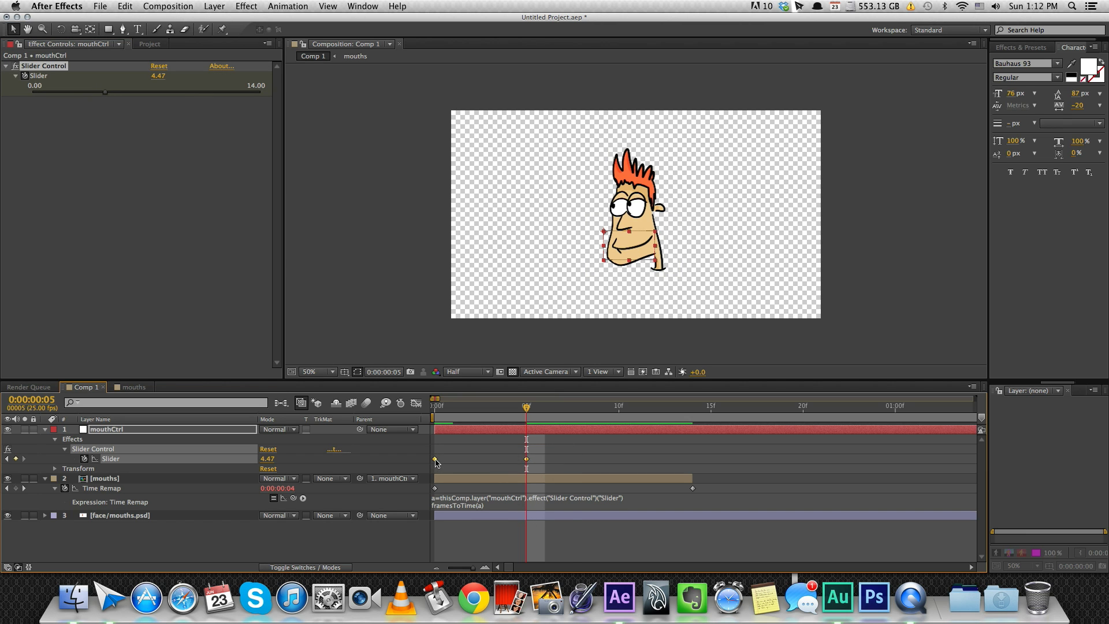
right_click(435, 461)
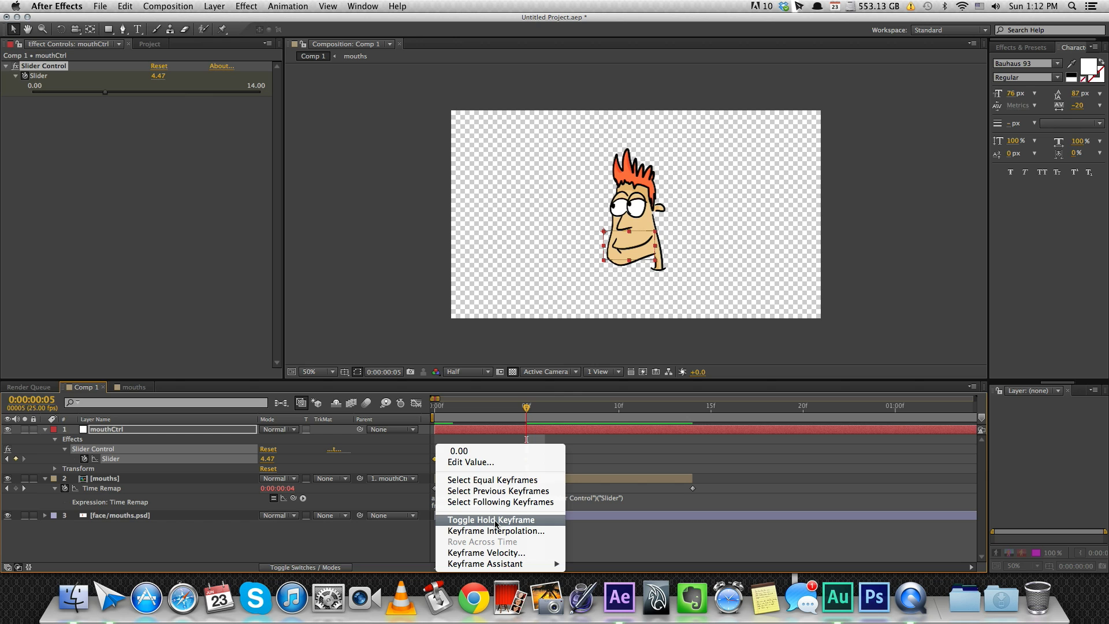
click(496, 520)
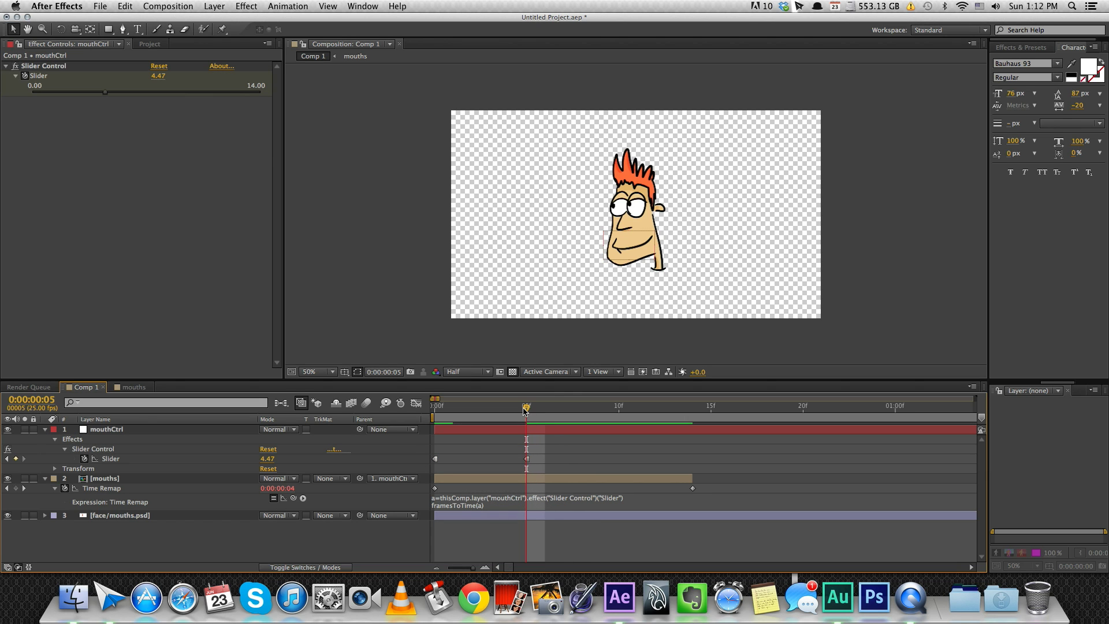
drag(512, 410, 428, 397)
drag(494, 411, 531, 421)
mouse_move(541, 416)
mouse_down()
mouse_move(711, 412)
mouse_move(582, 409)
mouse_up()
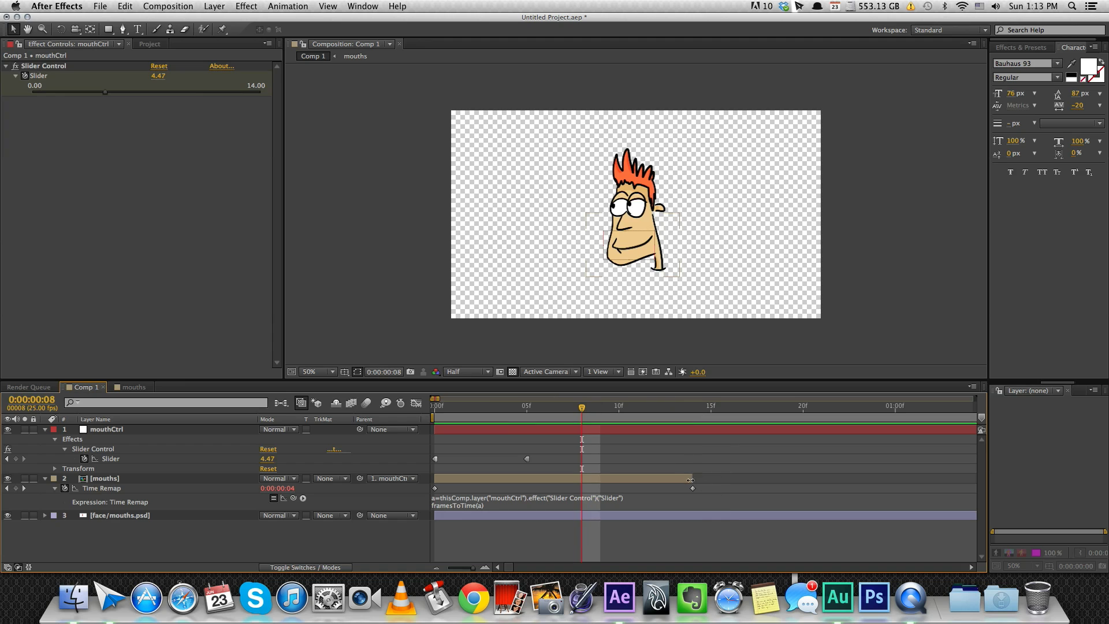
Extend the mouths layer much longer and zoom the timeline out.
drag(690, 479, 1091, 499)
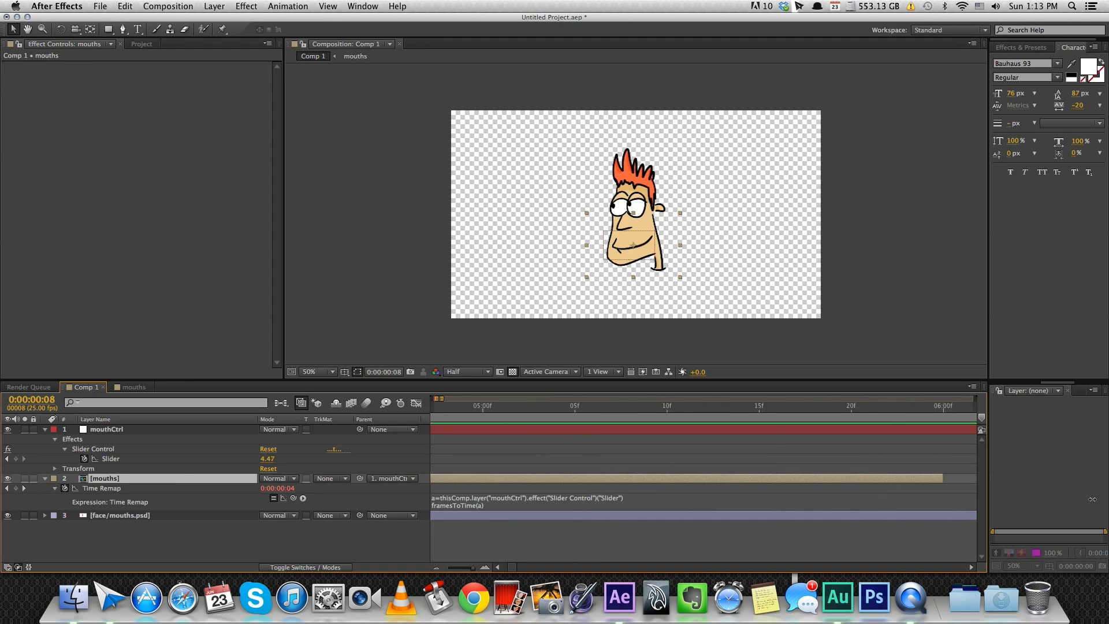
key(minus)
key(minus)
key(minus)
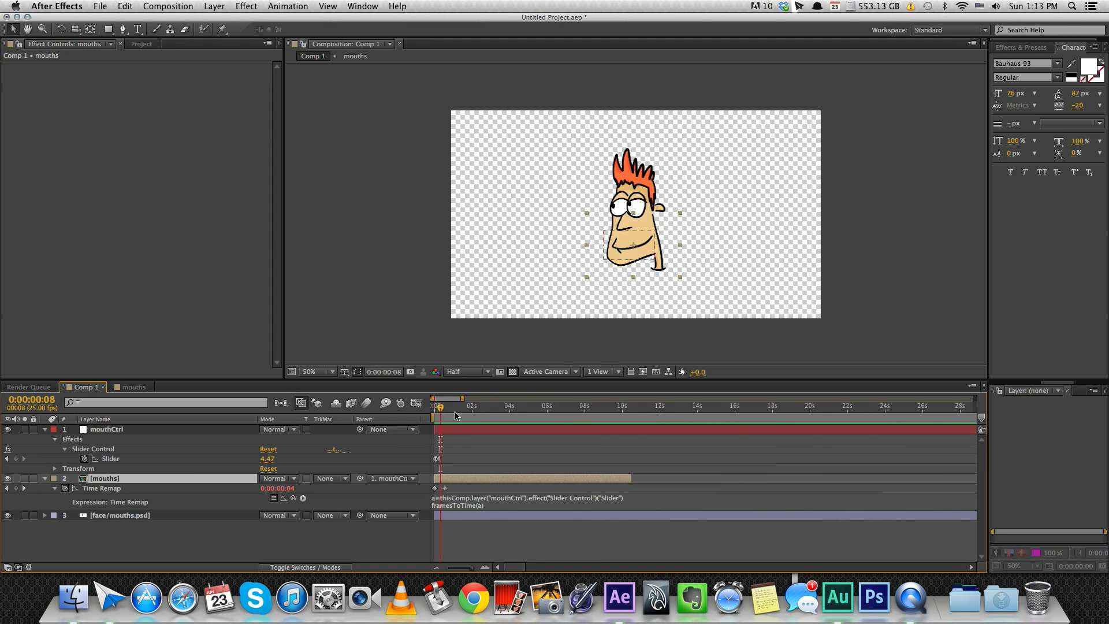
key(minus)
Keyframe new Slider mouth values at 0:00:01:21, 0:00:04:01 and 0:00:05:18.
drag(436, 409, 442, 409)
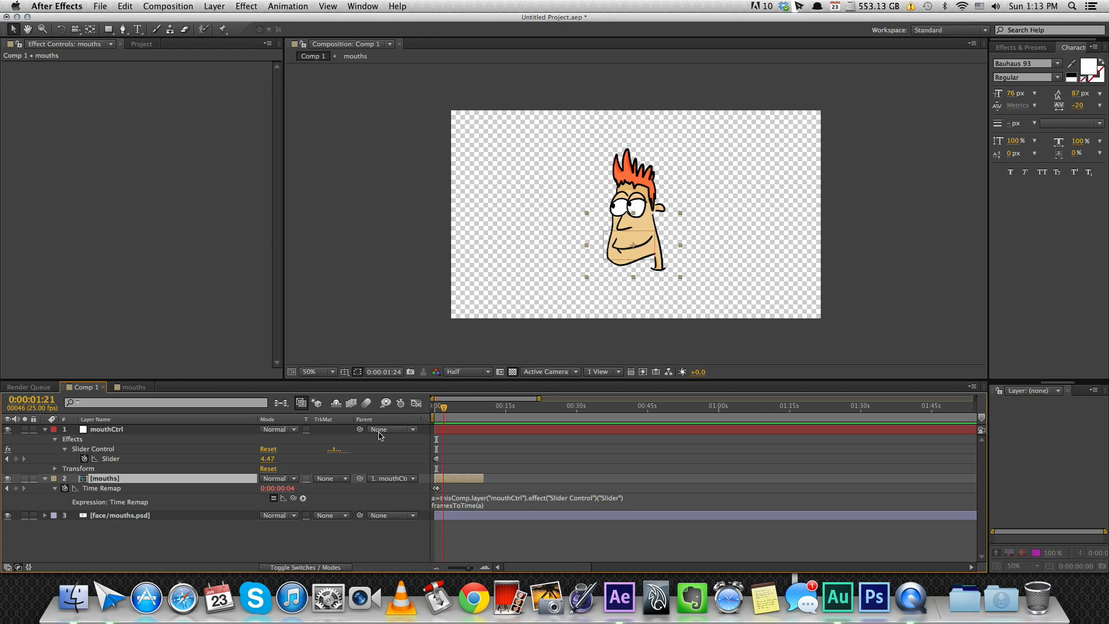
click(206, 459)
drag(141, 94, 209, 100)
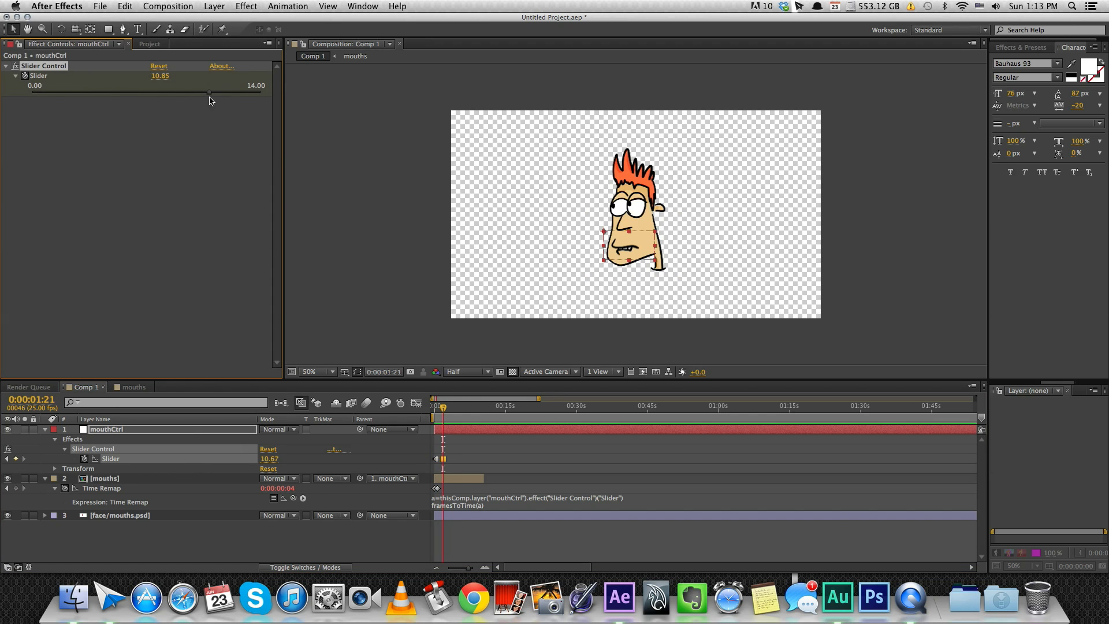
click(454, 407)
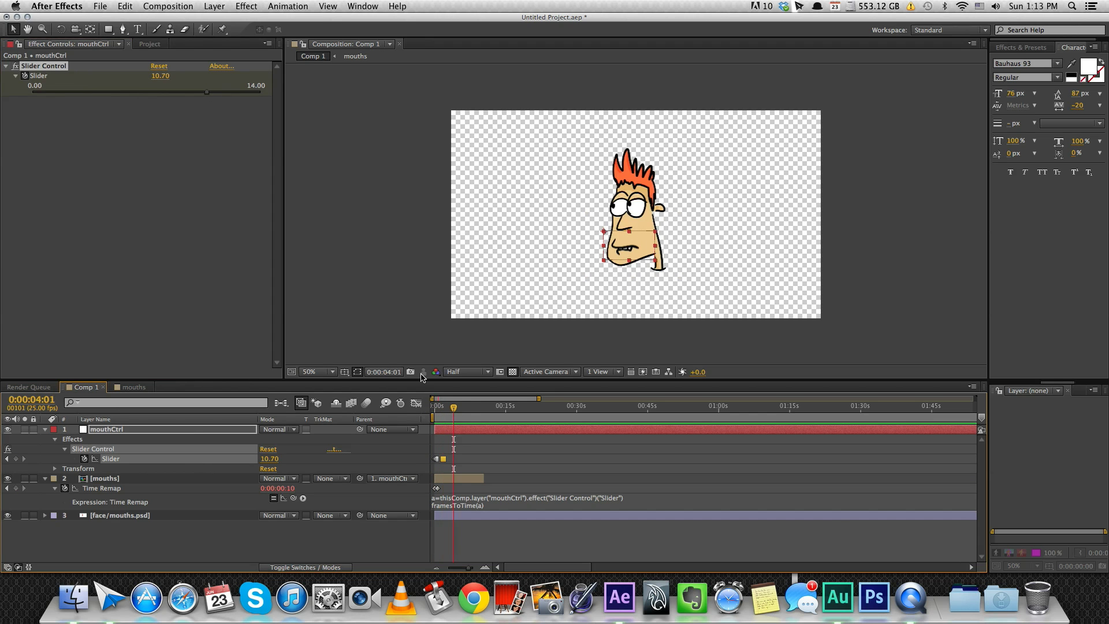
click(93, 92)
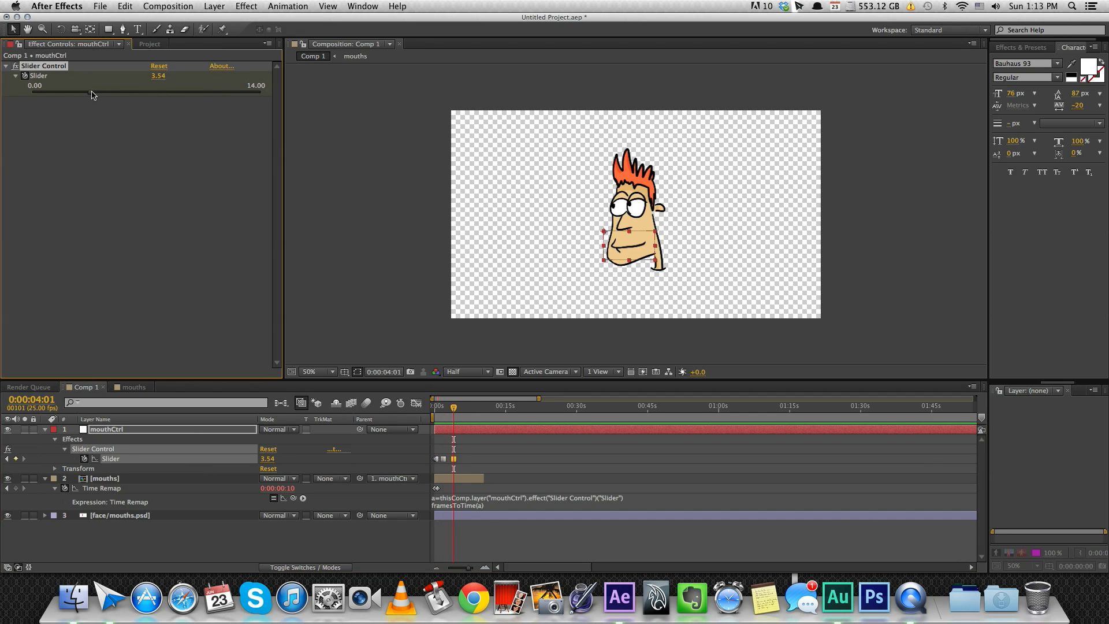
click(462, 408)
drag(136, 92, 173, 93)
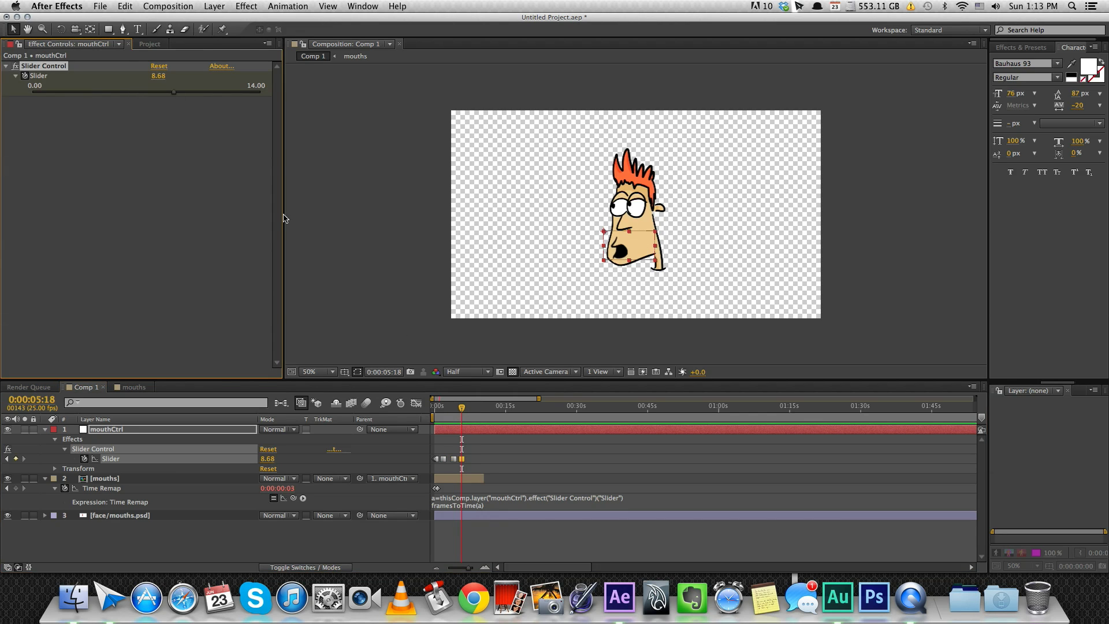
click(482, 442)
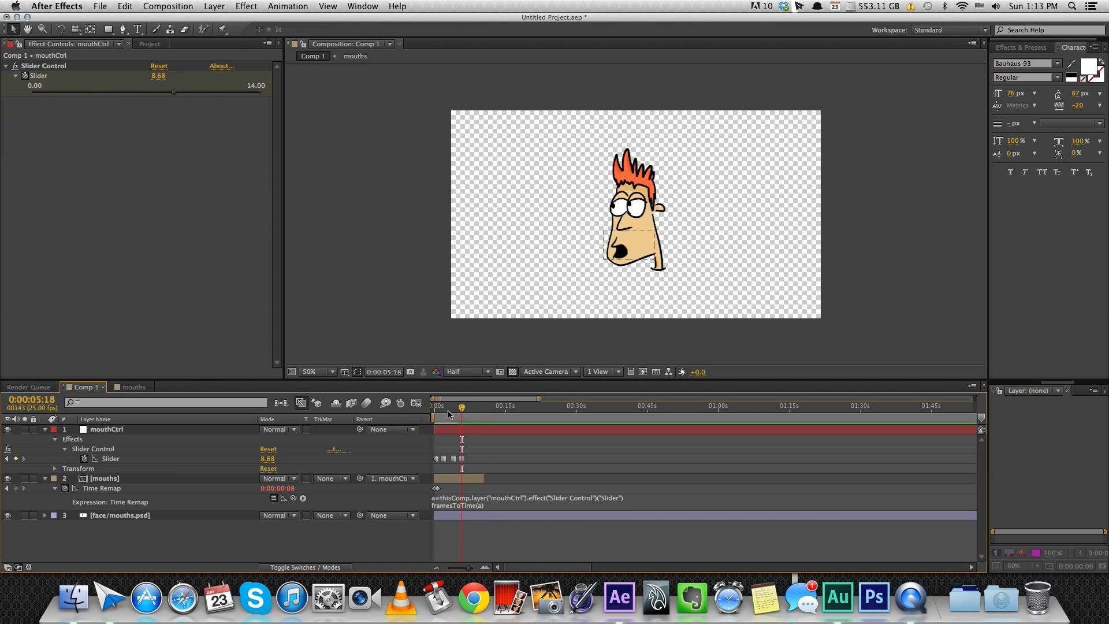
click(429, 412)
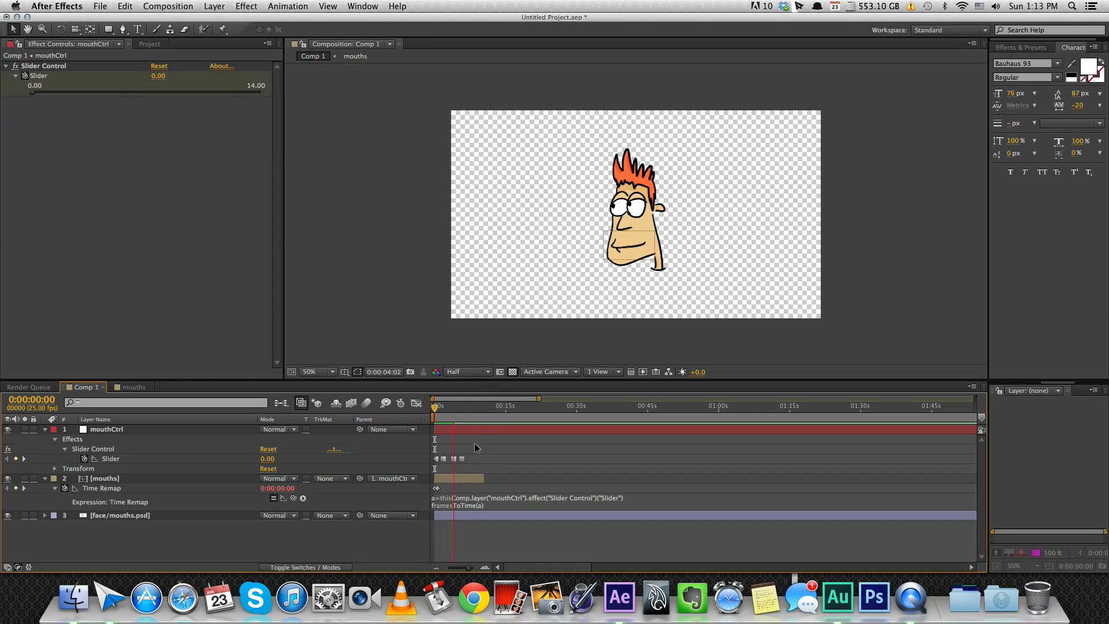
key(space)
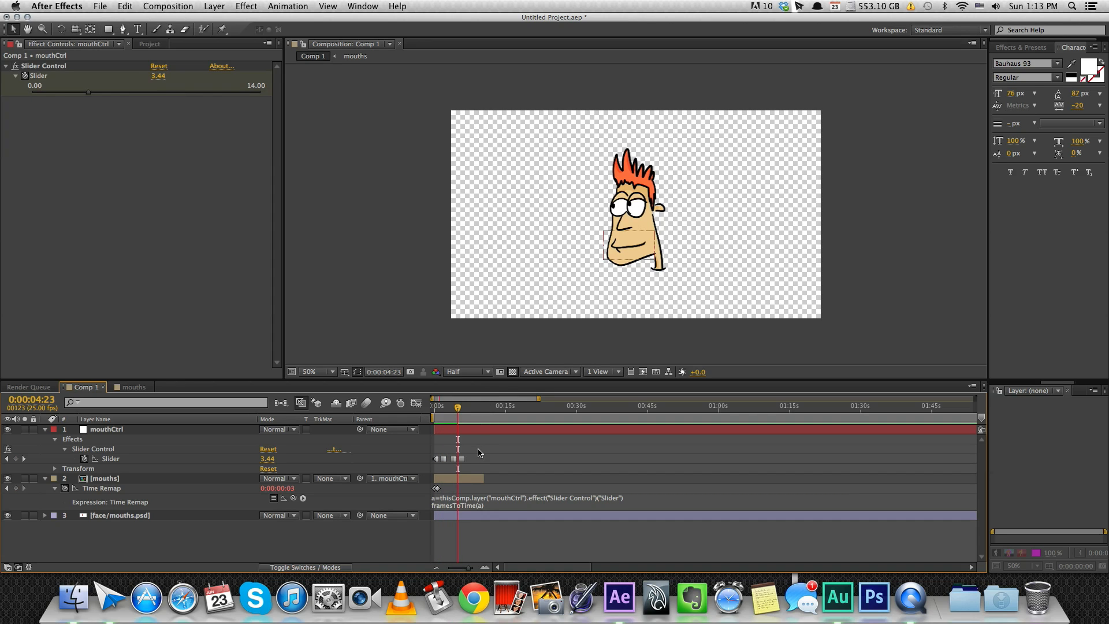